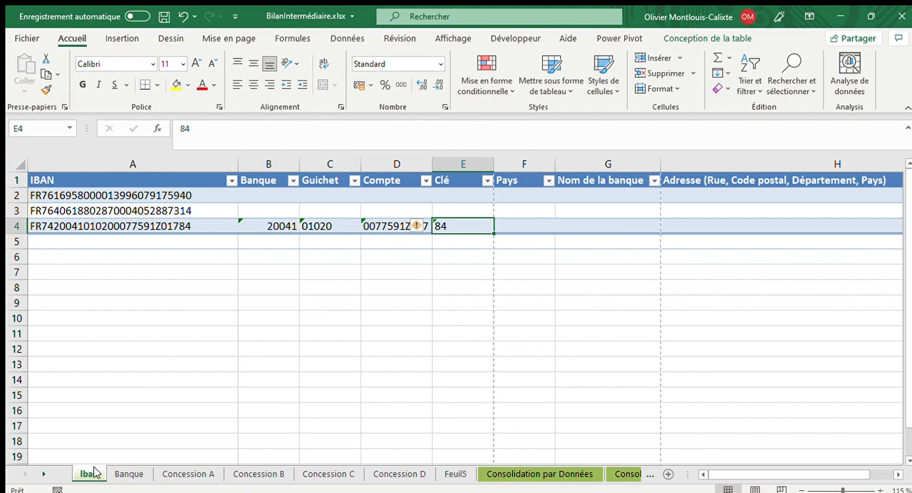
click(129, 474)
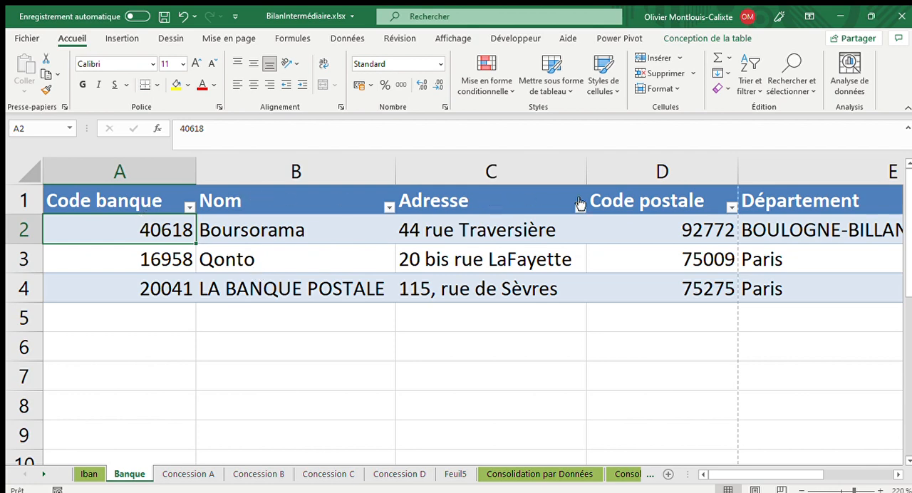
click(84, 475)
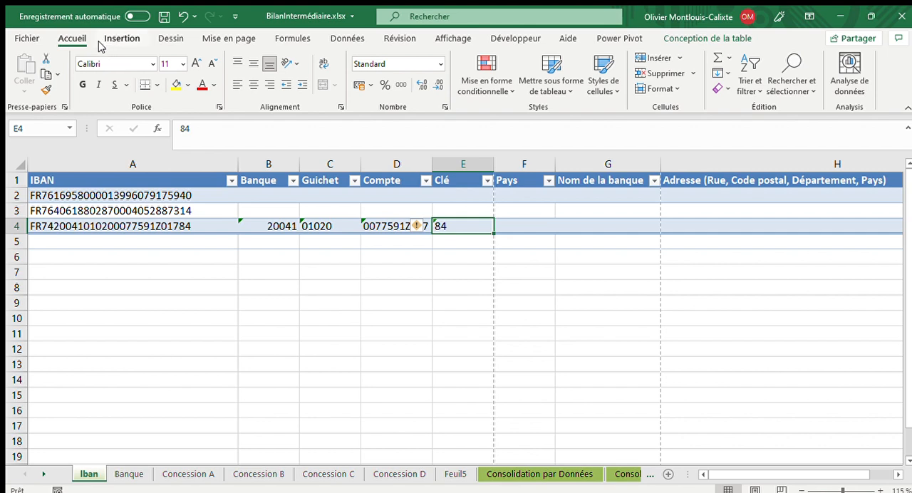
click(260, 193)
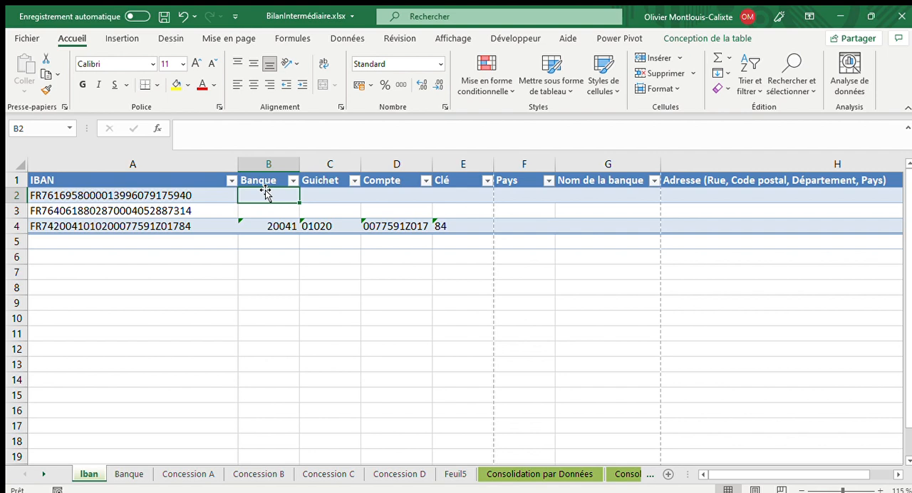
text(=stxt()
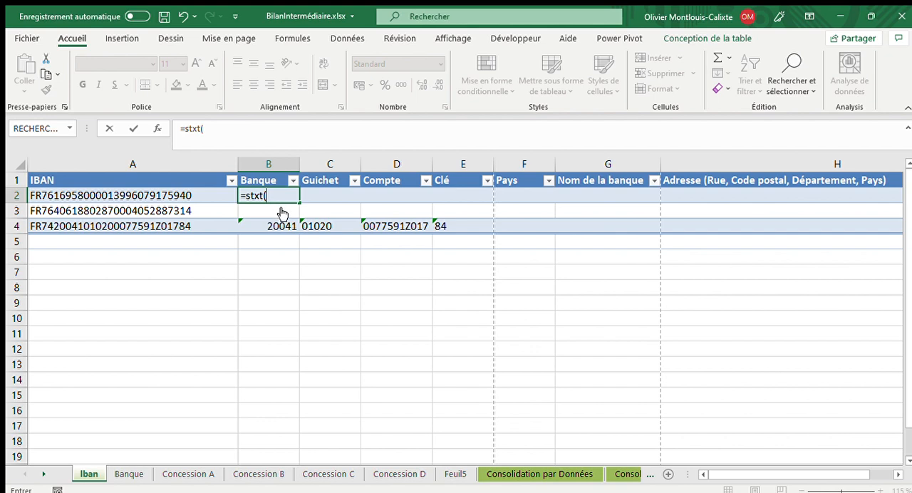
click(143, 196)
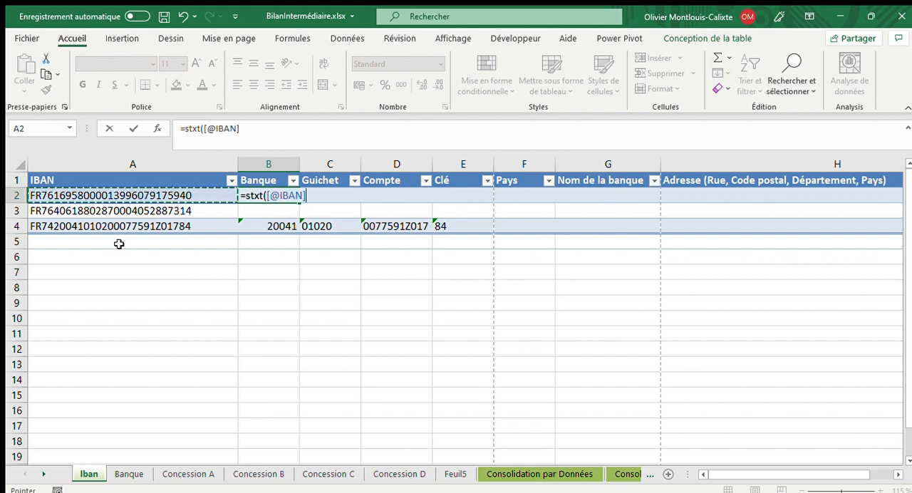
text(,)
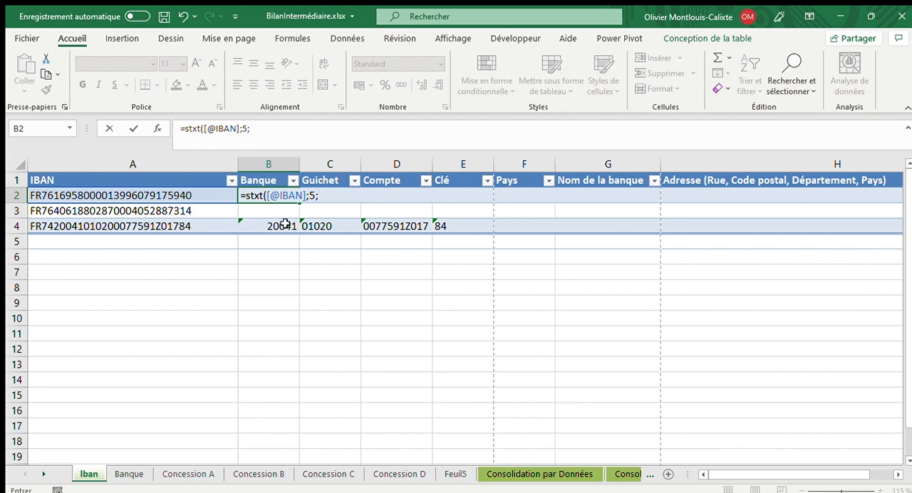
text(5)
key(Return)
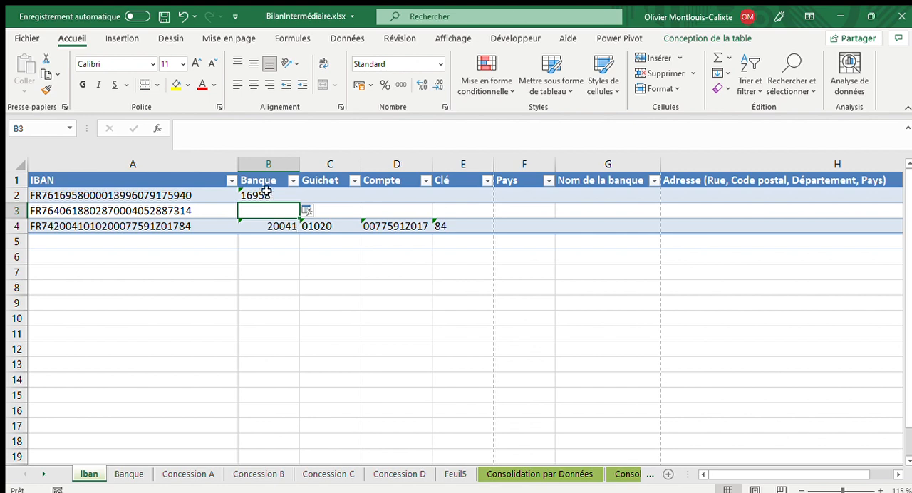
- Apply the bank code formula to every row of the Banque column, overwriting existing content, and check each row's formula
click(317, 210)
click(331, 227)
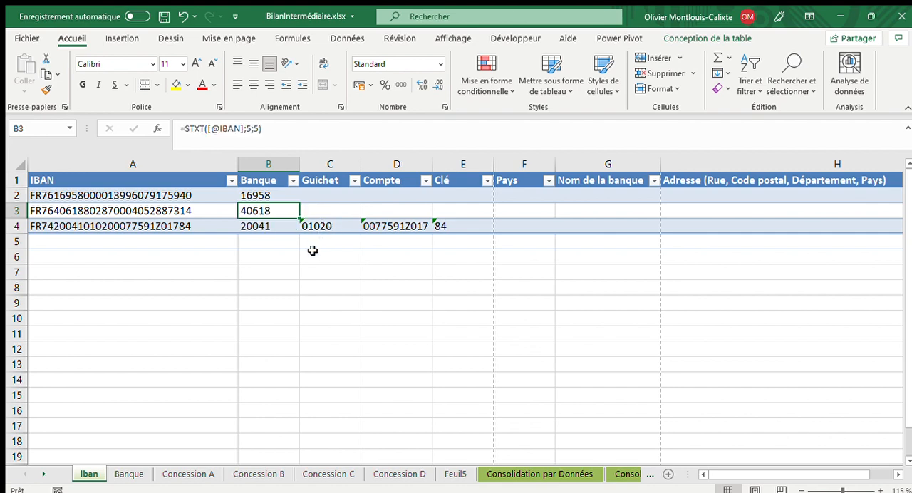
click(271, 225)
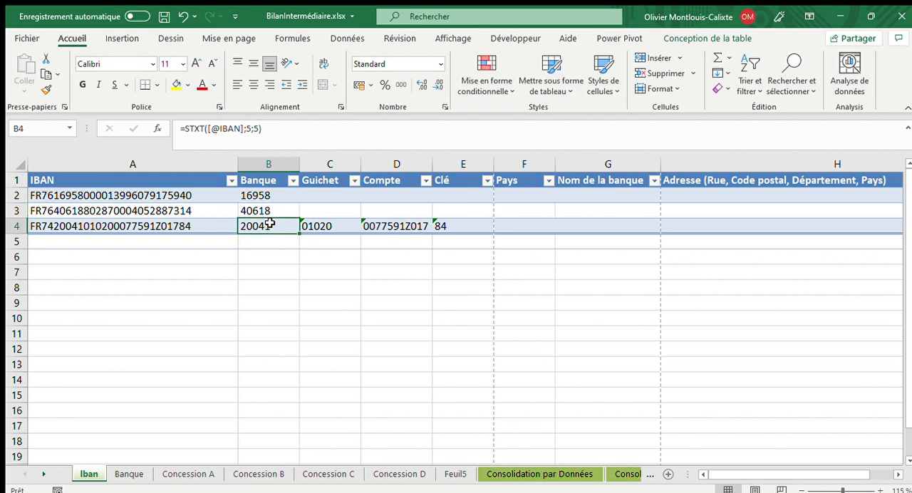
click(269, 210)
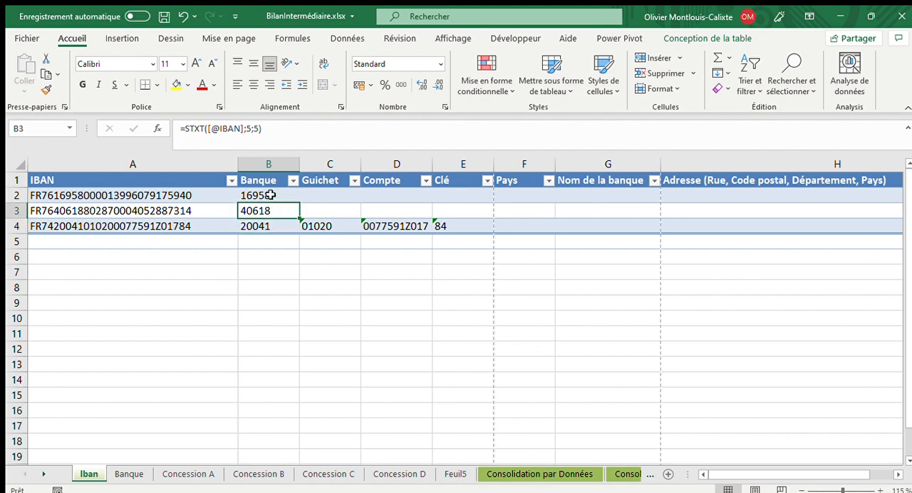
click(271, 195)
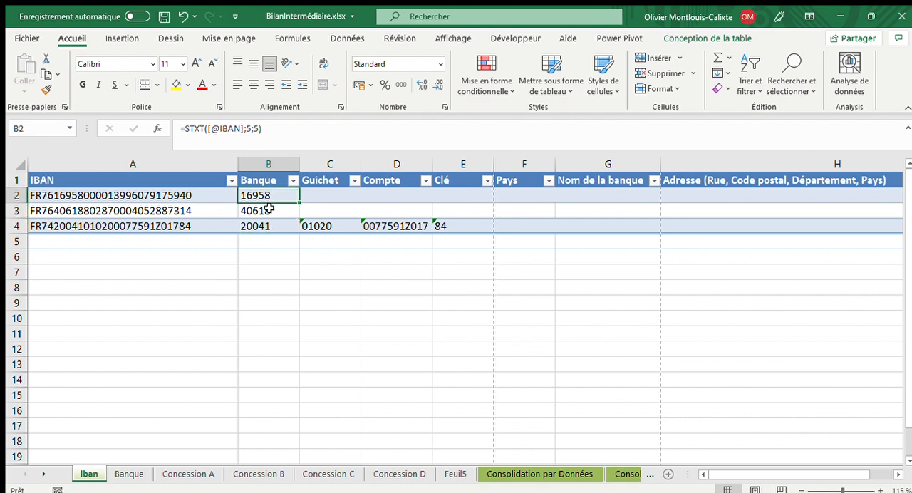
click(269, 211)
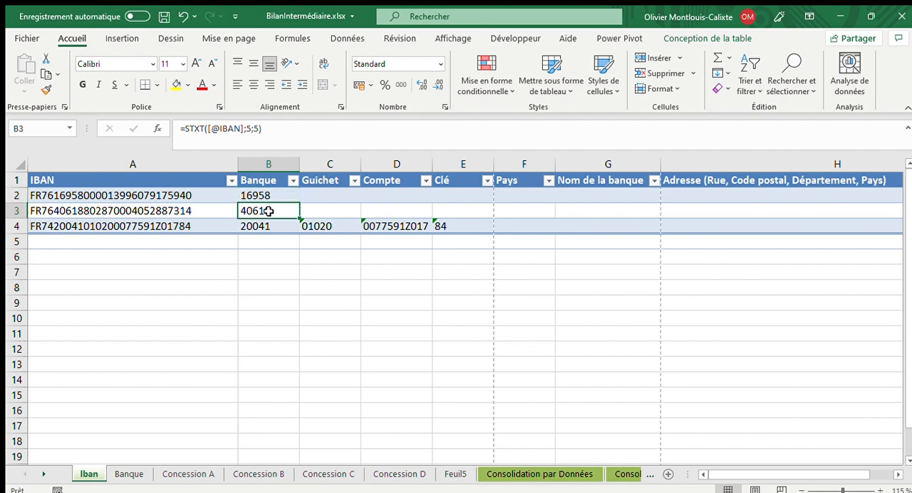
click(267, 226)
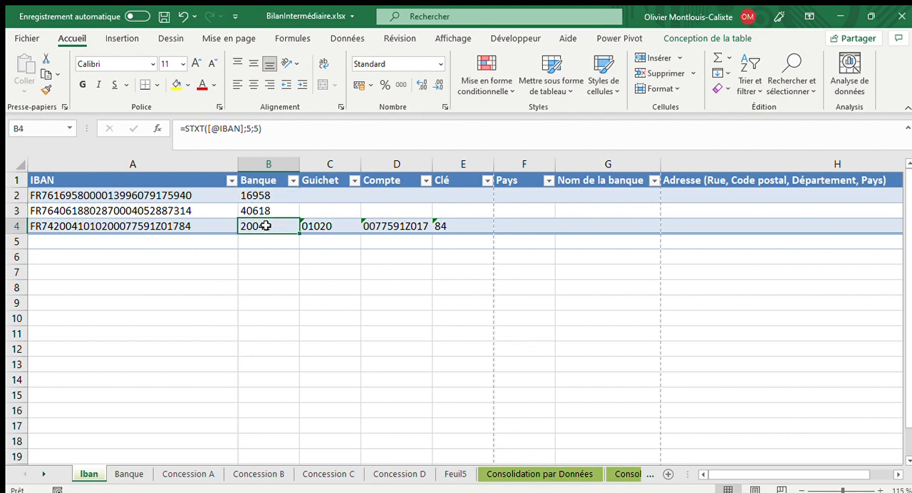
click(325, 196)
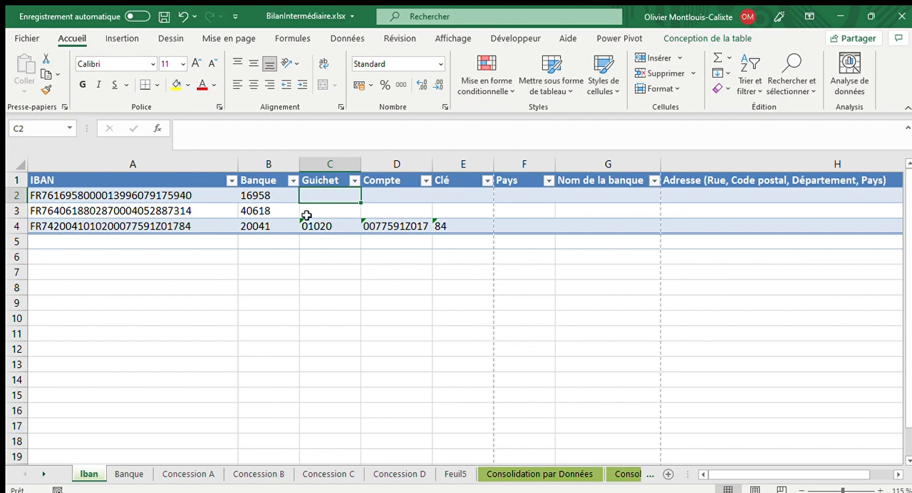
text(=)
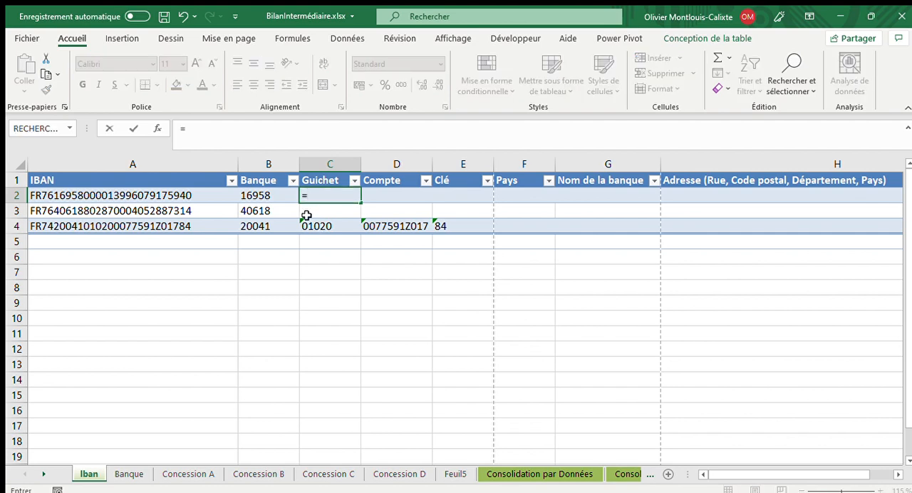
text(stxt()
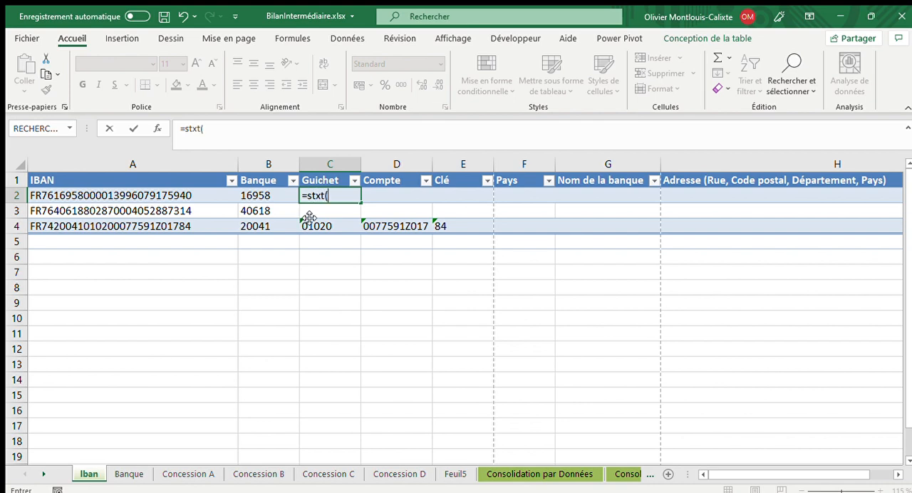
click(190, 195)
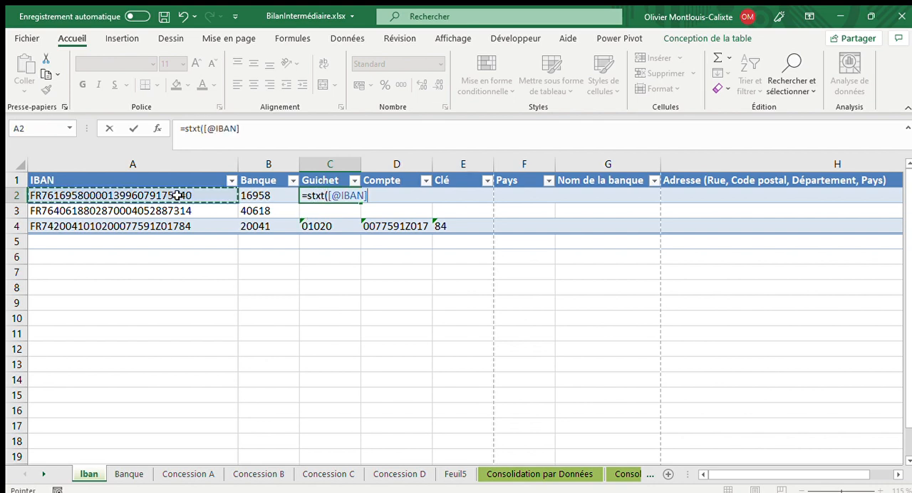
text(;10)
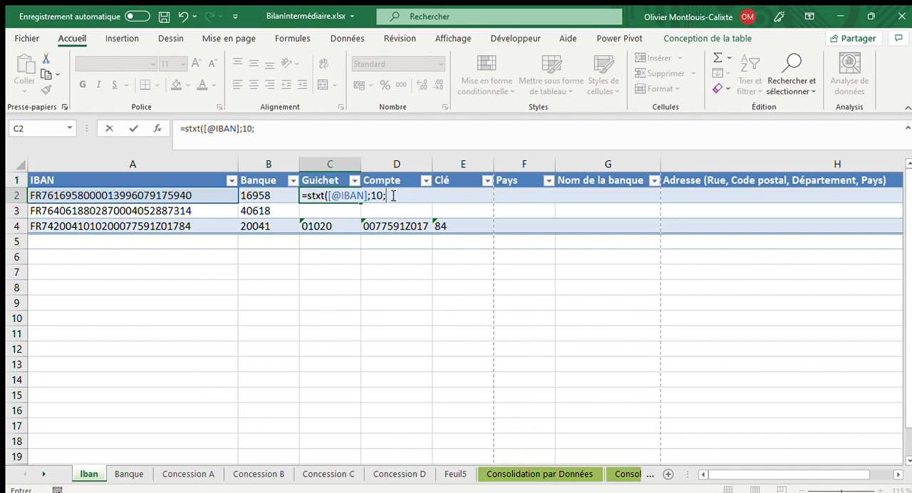
text(5))
key(Return)
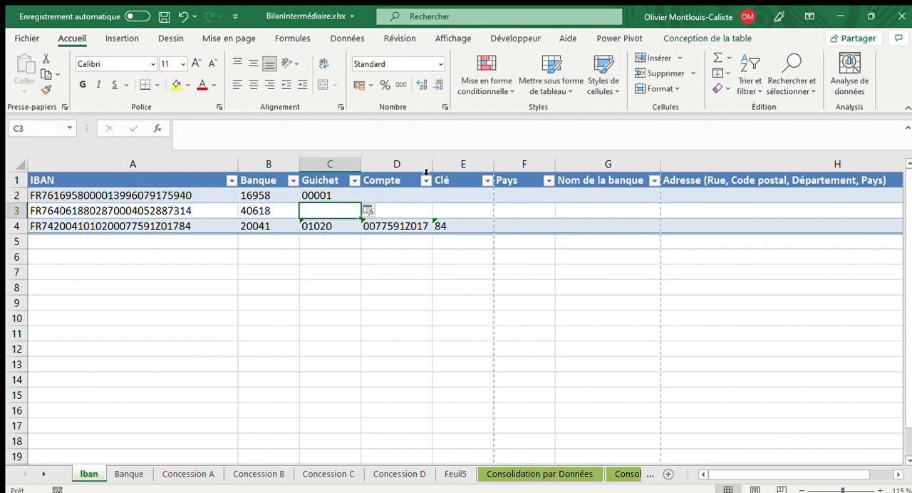
- Apply the branch code formula to the whole Guichet column and check it in the last row
click(368, 212)
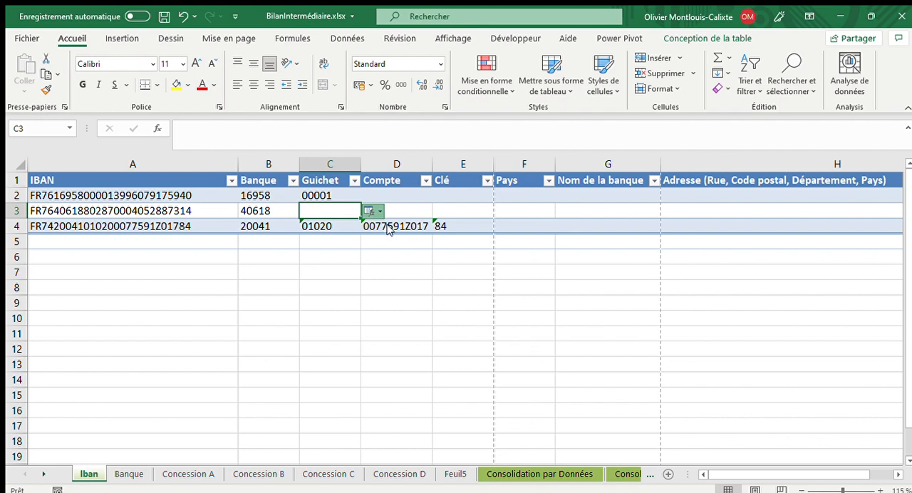
click(390, 229)
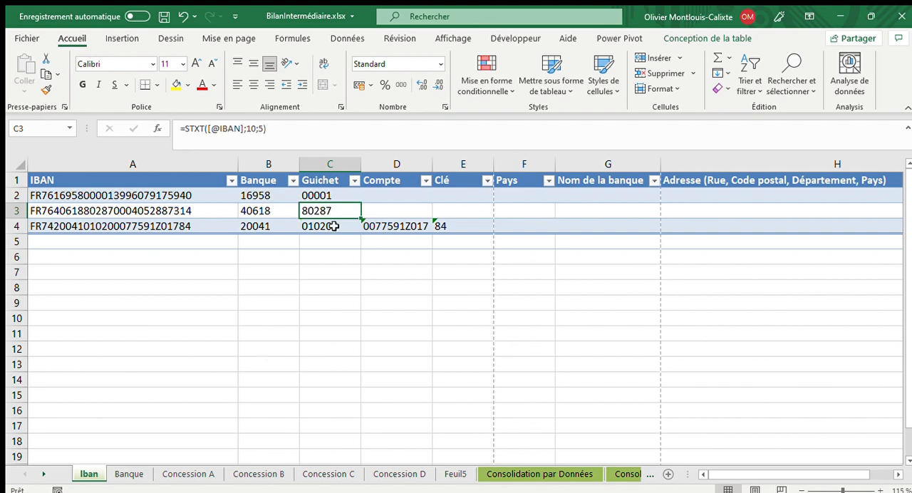
click(313, 257)
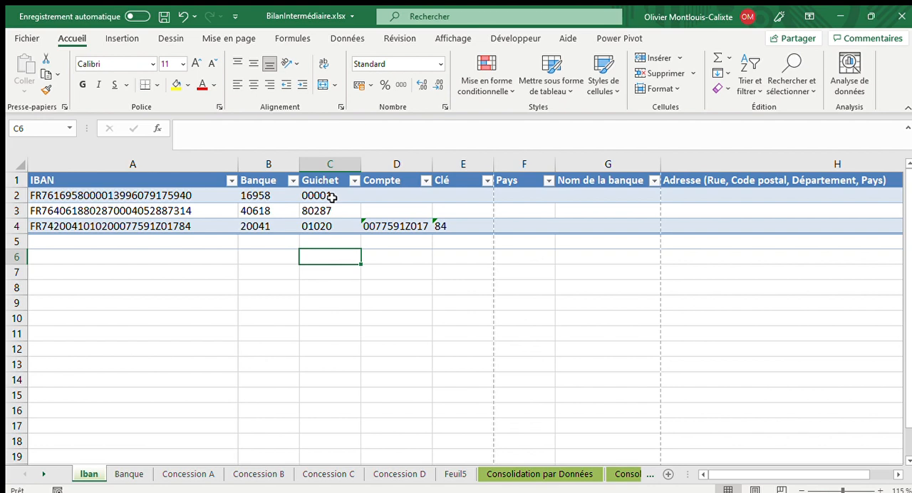
click(322, 226)
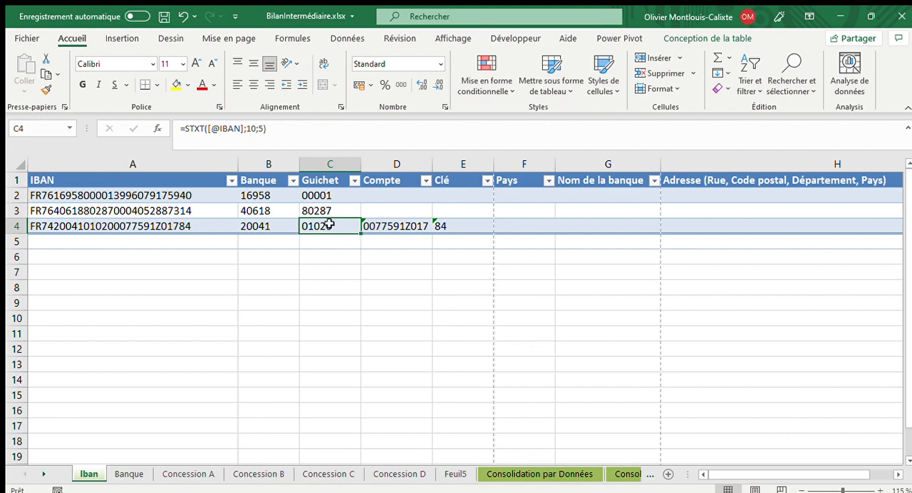
- Find the account number's starting position within the IBAN by entering =CHERCHE(D4;A4) in cell D6
click(394, 228)
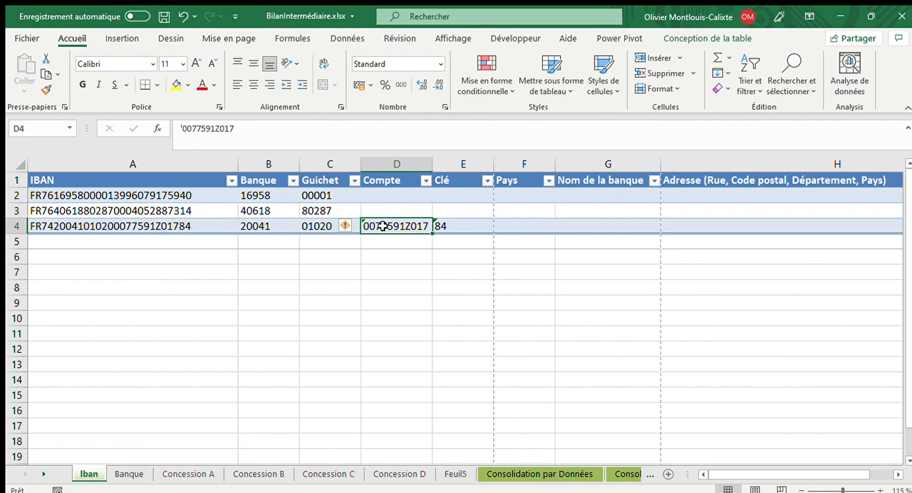
click(378, 256)
text(=cherch)
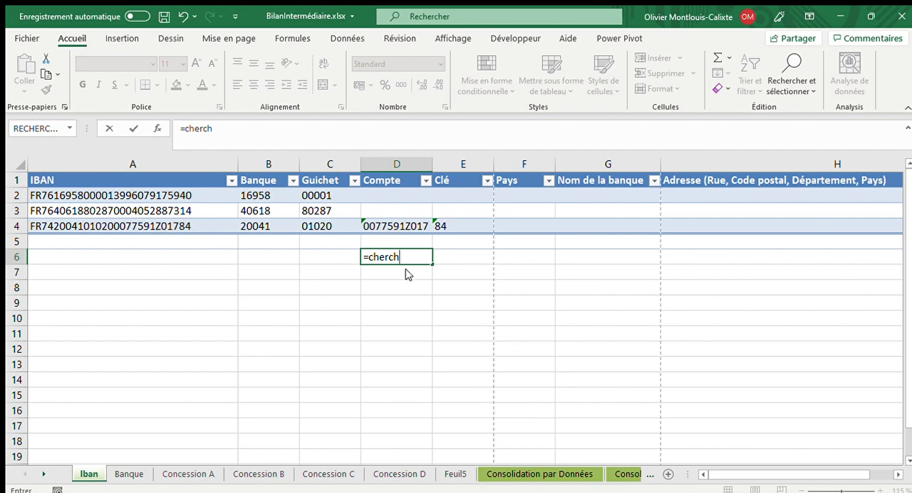
text(e)
key(Tab)
click(404, 226)
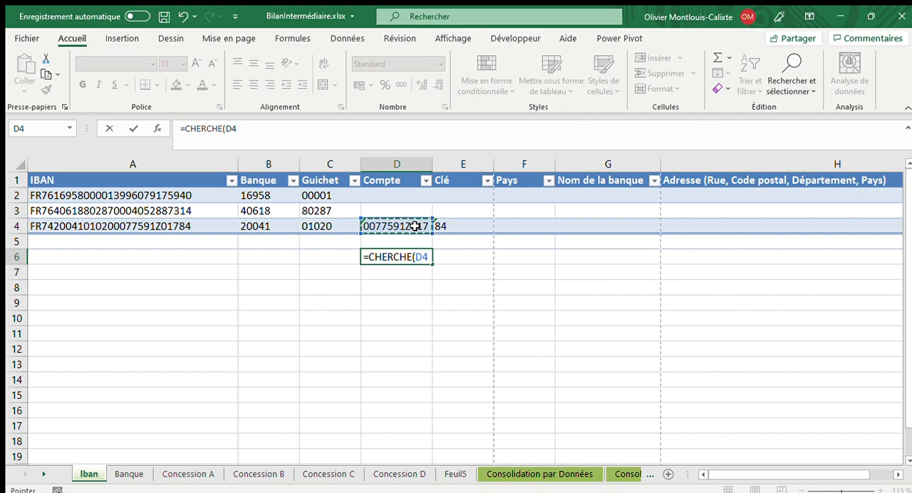
text(;)
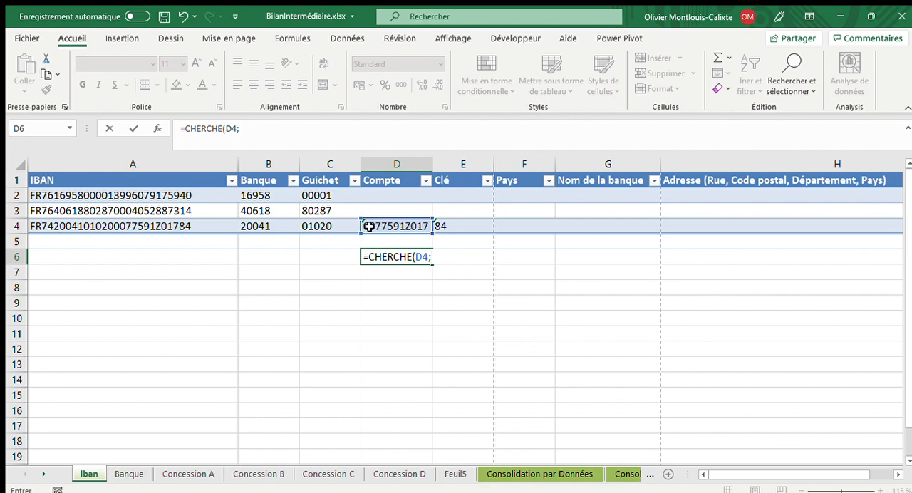
click(178, 229)
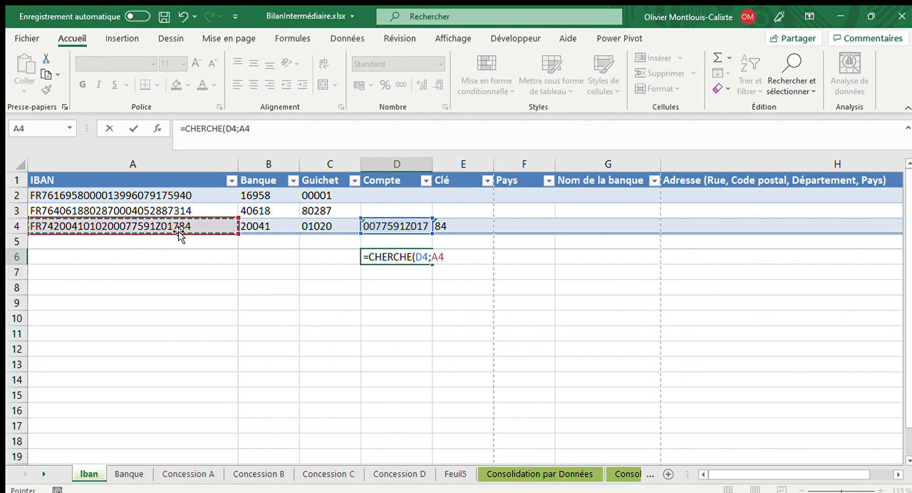
text())
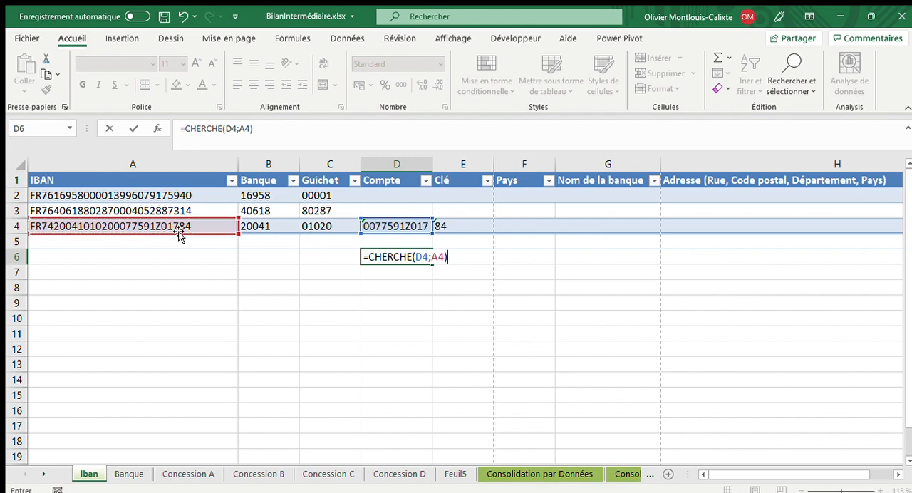
key(Return)
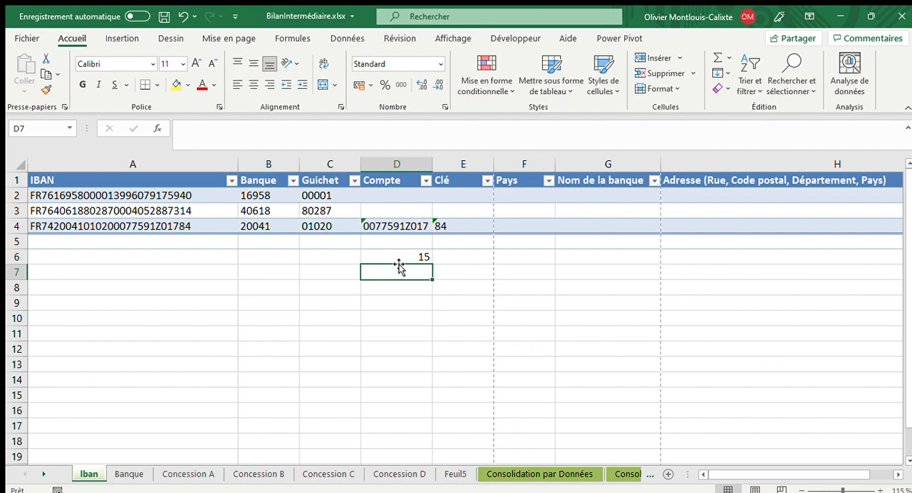
- Count the characters of the account number by entering =NBCAR(D4) in cell D7
text(=nb)
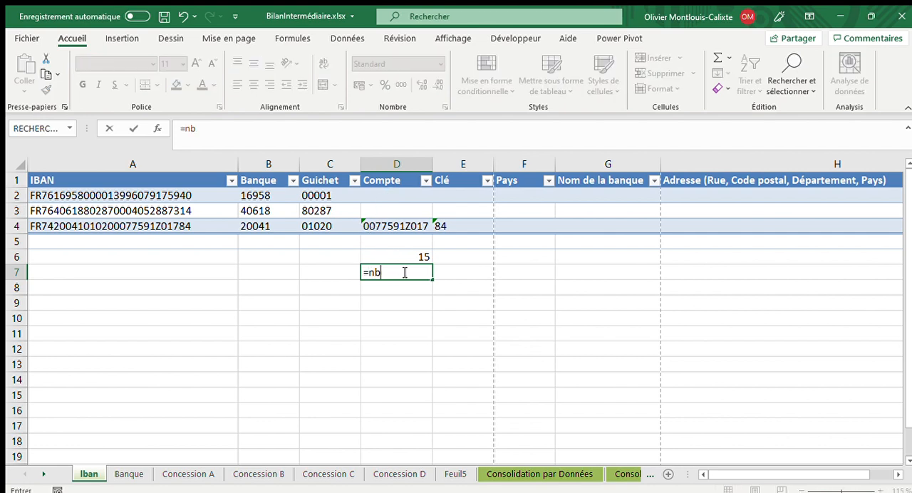
text(car()
click(417, 225)
text())
key(Return)
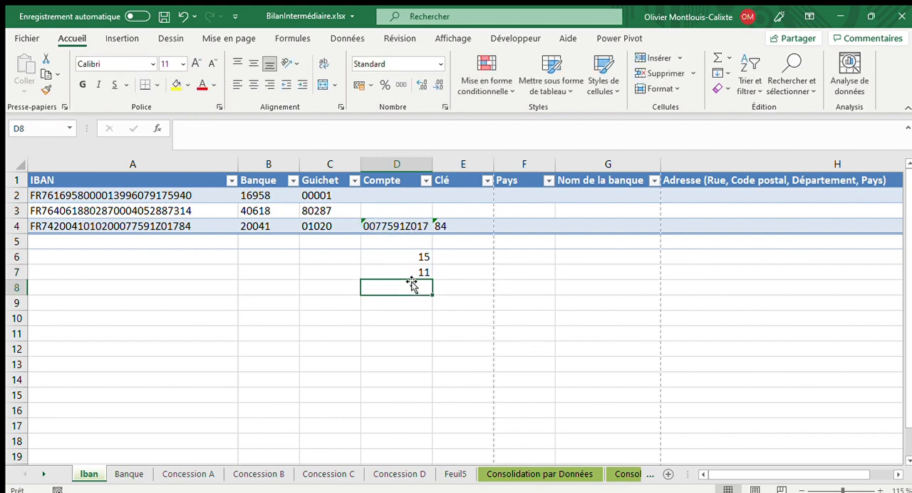
click(386, 197)
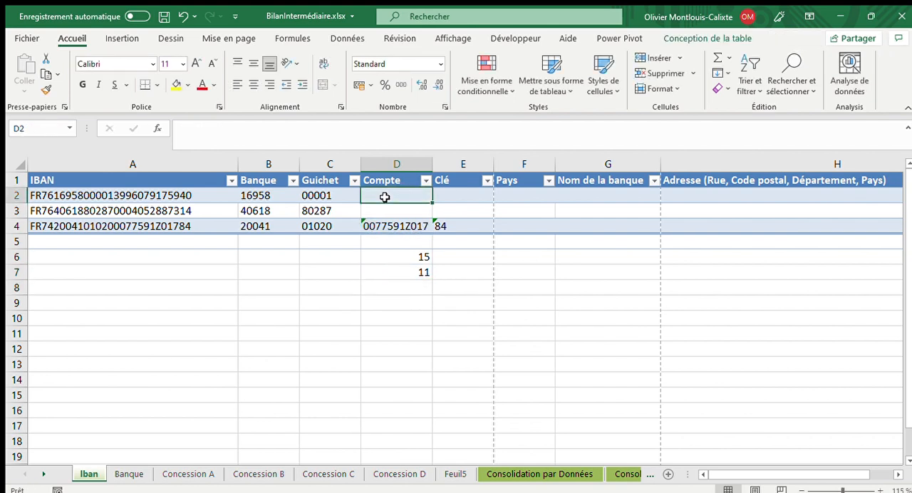
text(=)
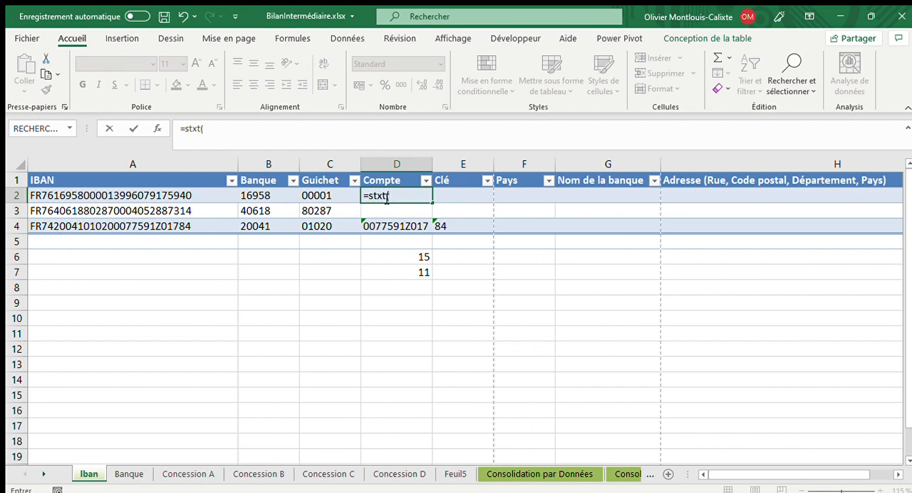
text(stxt()
click(186, 196)
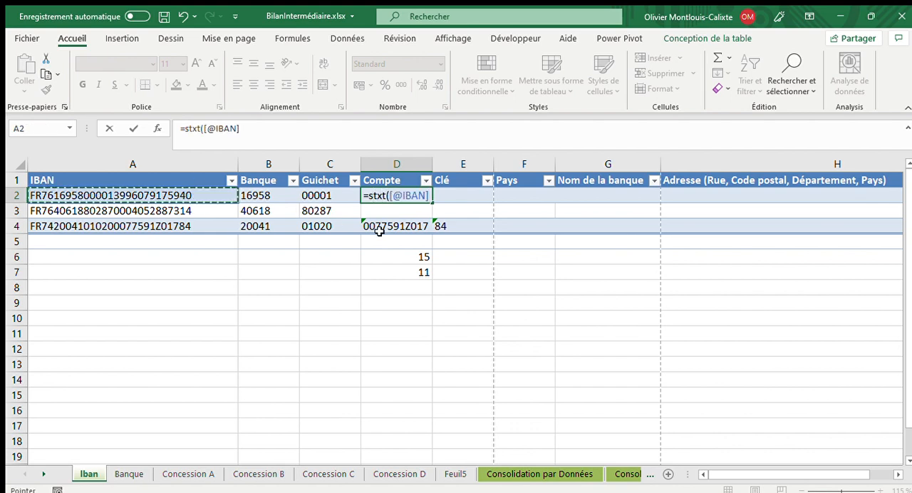
text(;15;11)
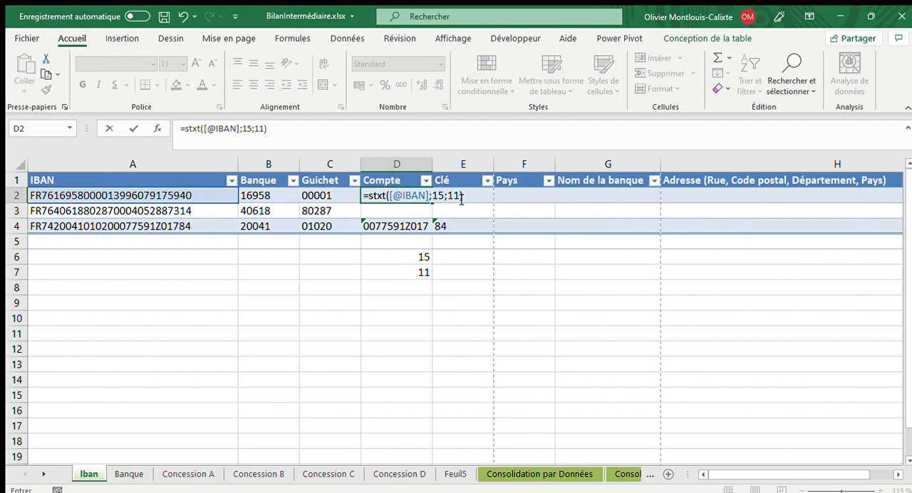
key(Return)
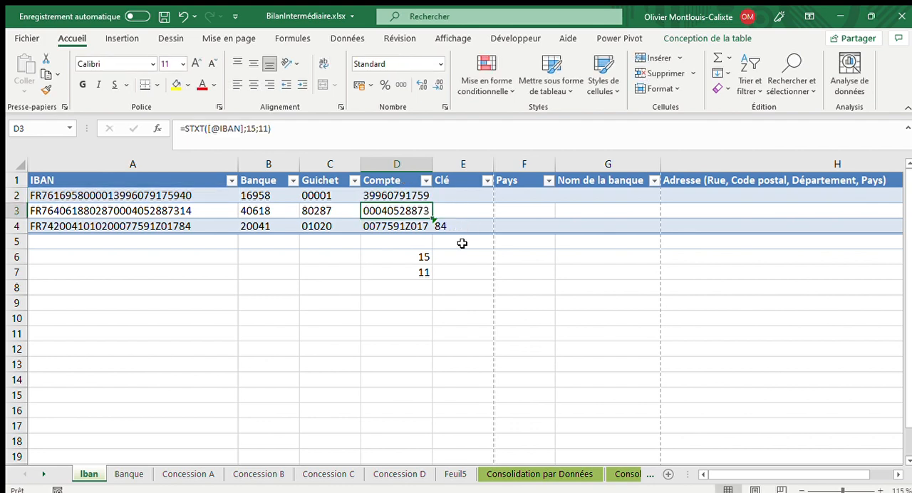
drag(411, 260, 418, 285)
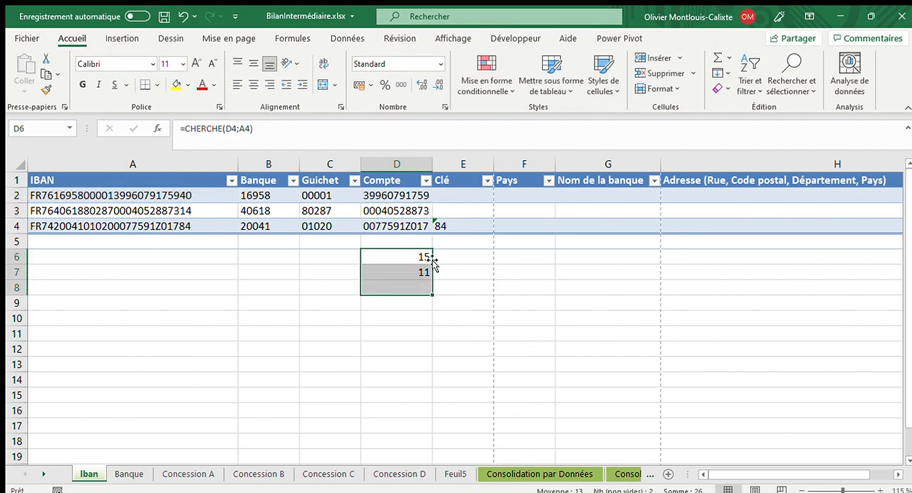
key(Delete)
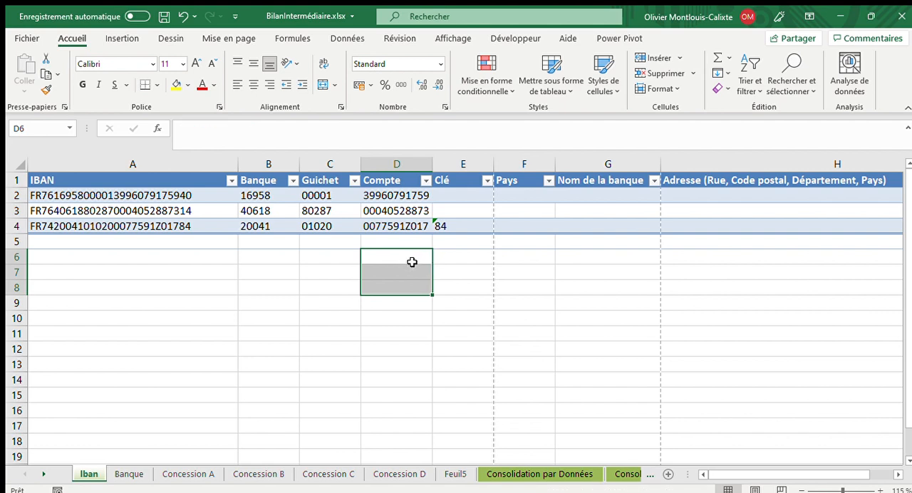
click(462, 194)
click(456, 228)
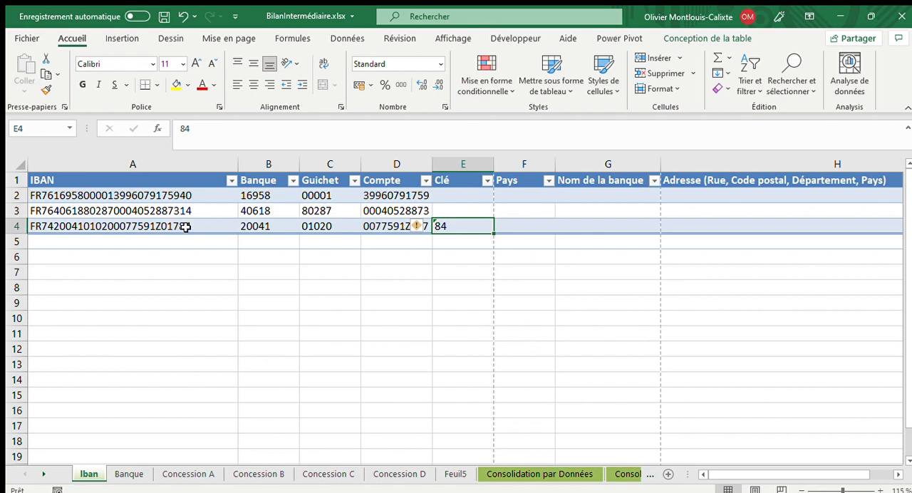
click(443, 198)
text(=)
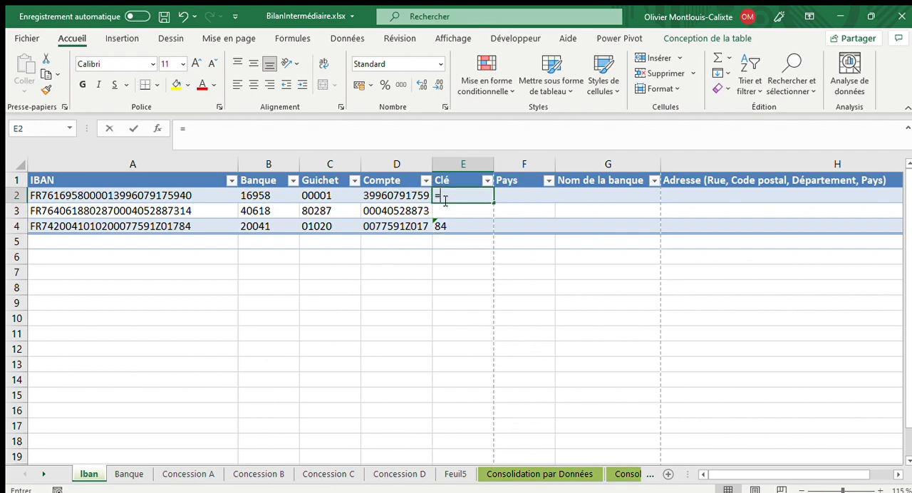
text(dro)
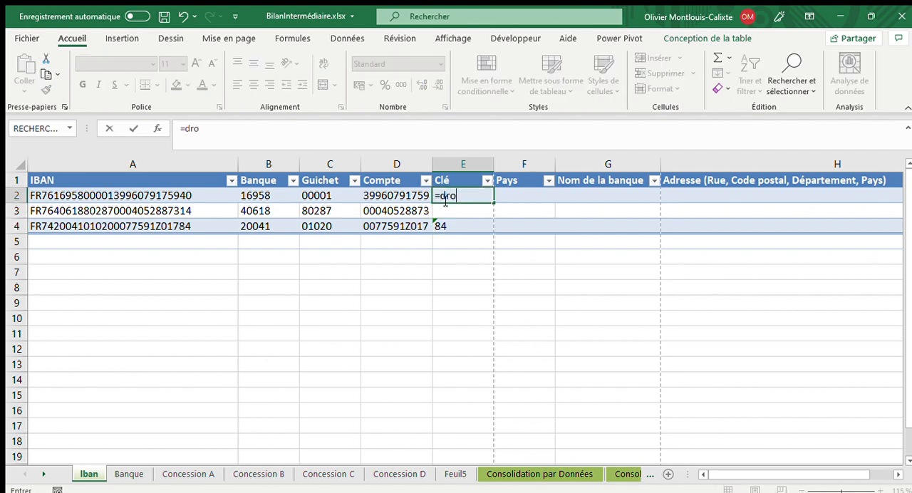
text(ite()
click(179, 196)
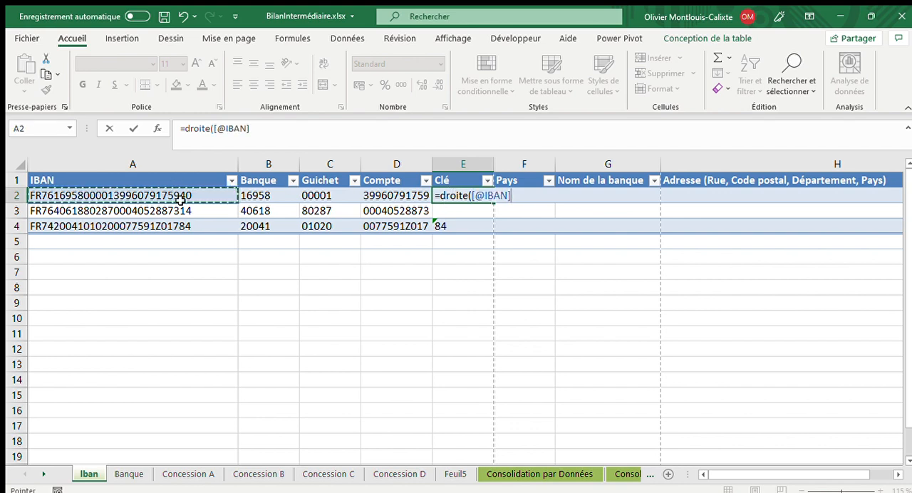
text(;2)
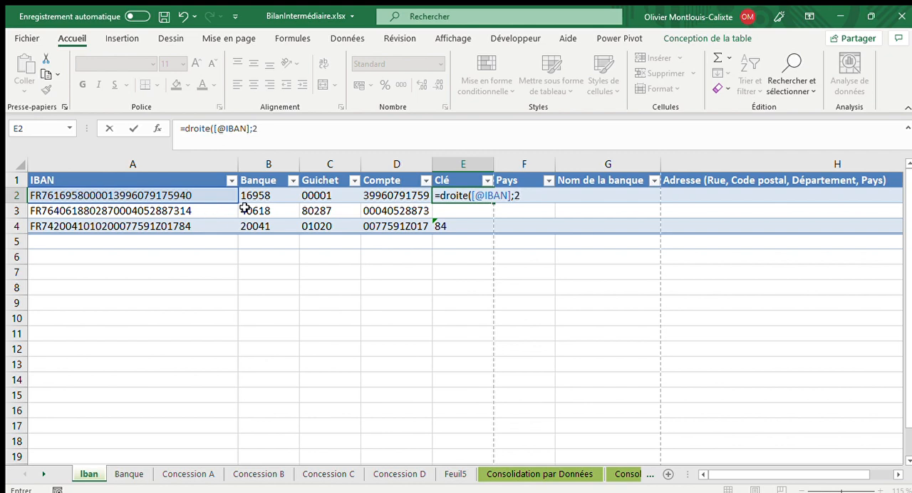
key(Return)
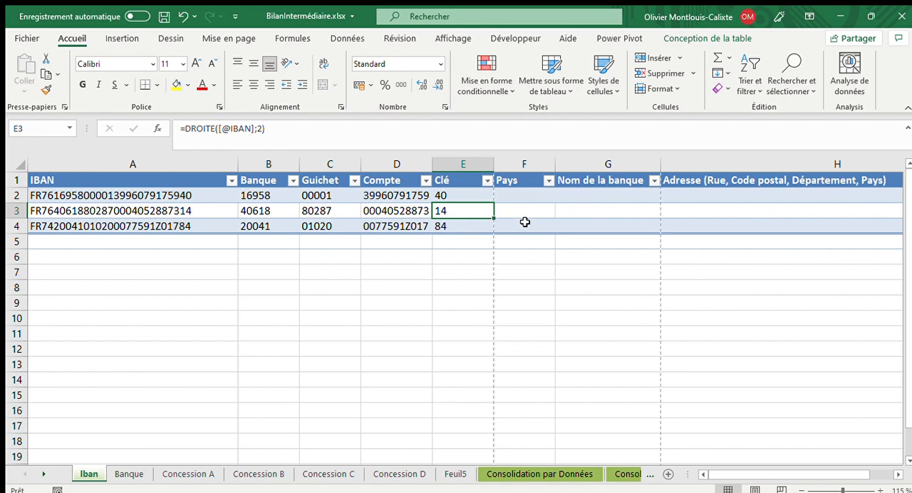
click(519, 196)
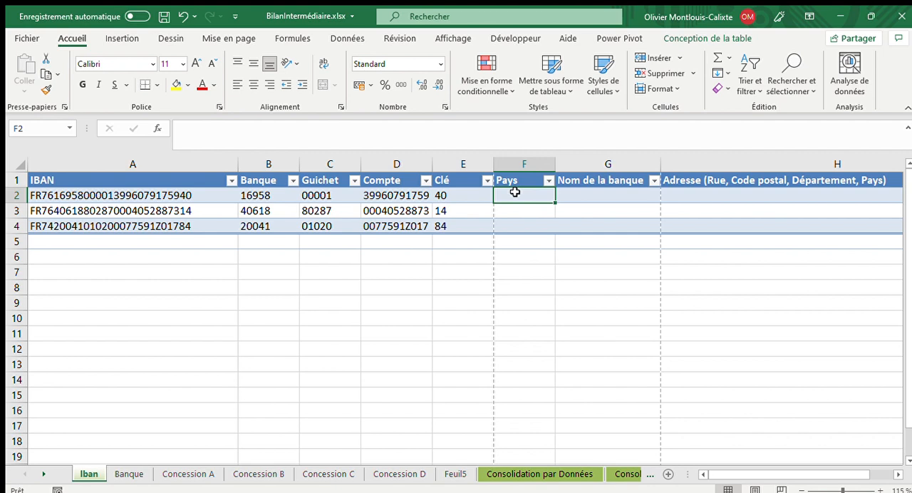
text(=gauche)
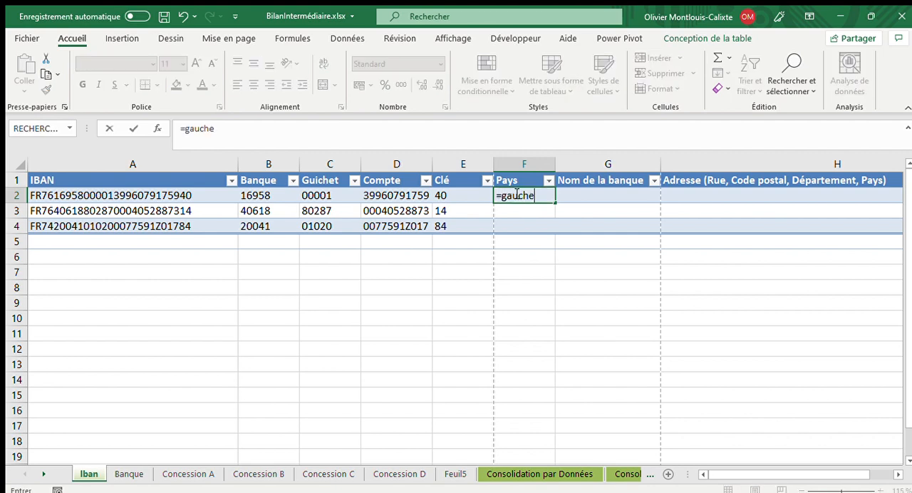
text(()
click(66, 194)
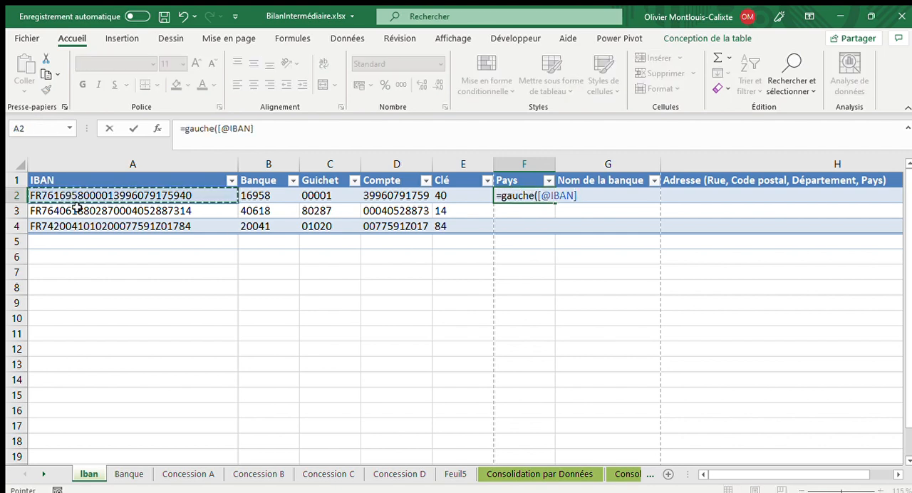
text(;2)
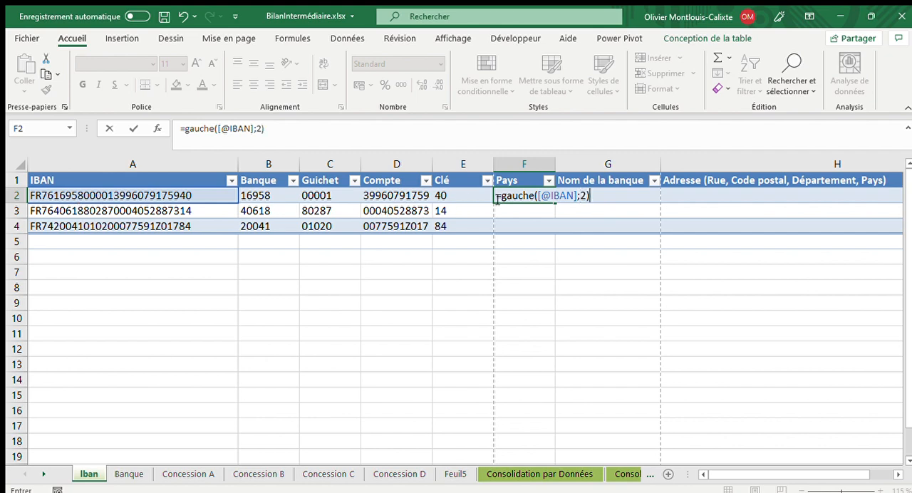
key(Return)
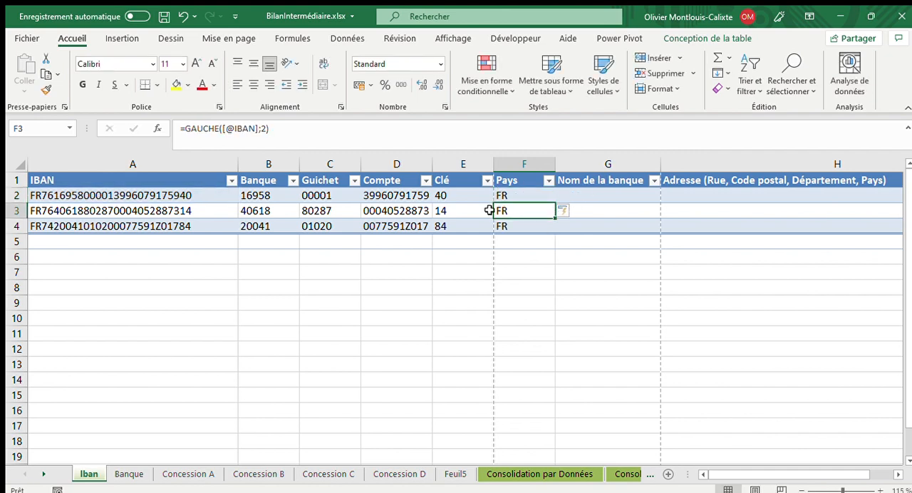
key(Up)
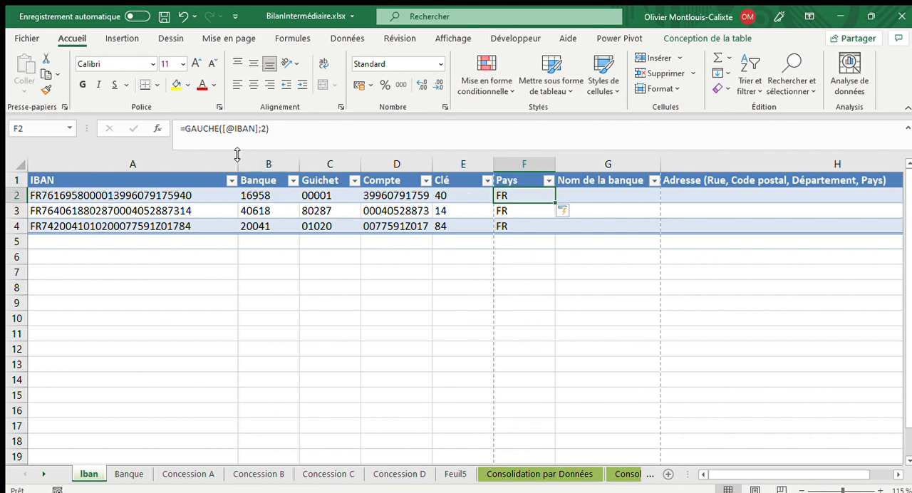
click(189, 129)
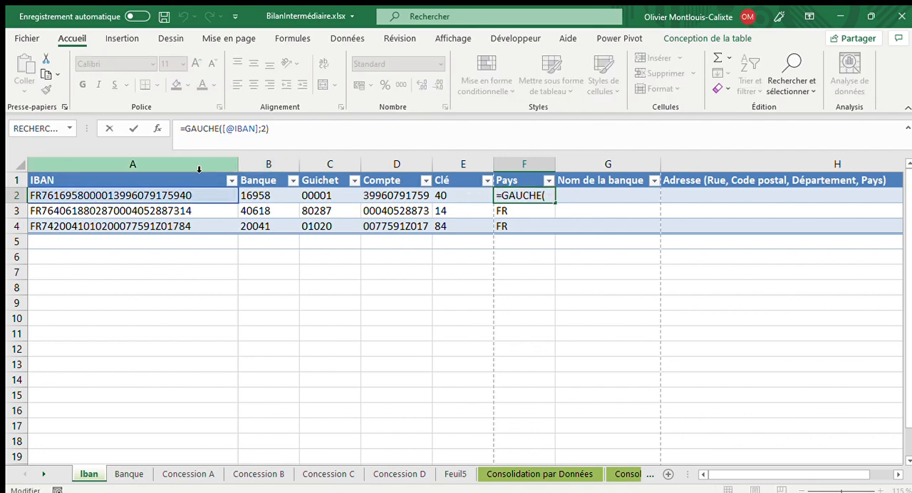
text(=)
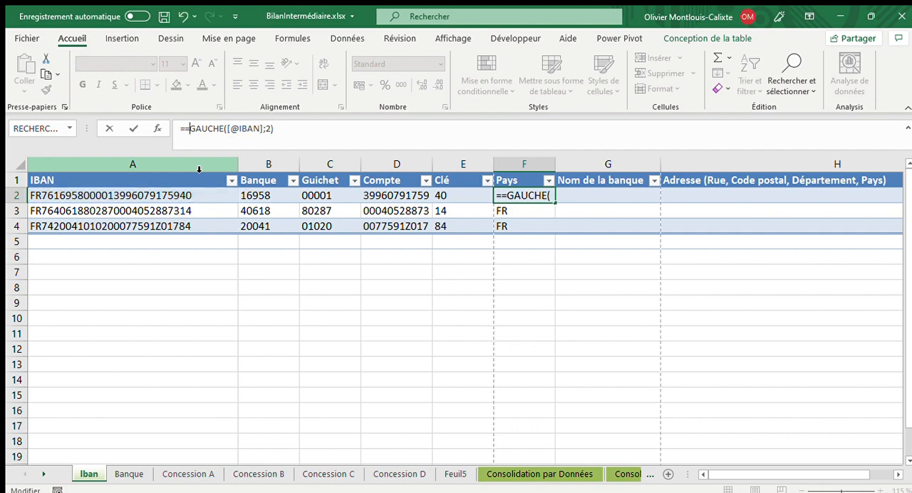
key(BackSpace)
text(si()
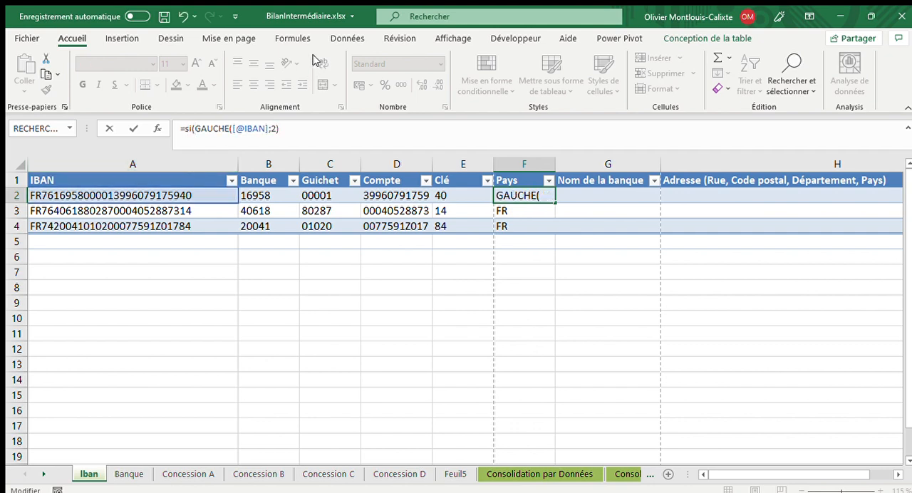
click(296, 126)
text(=)
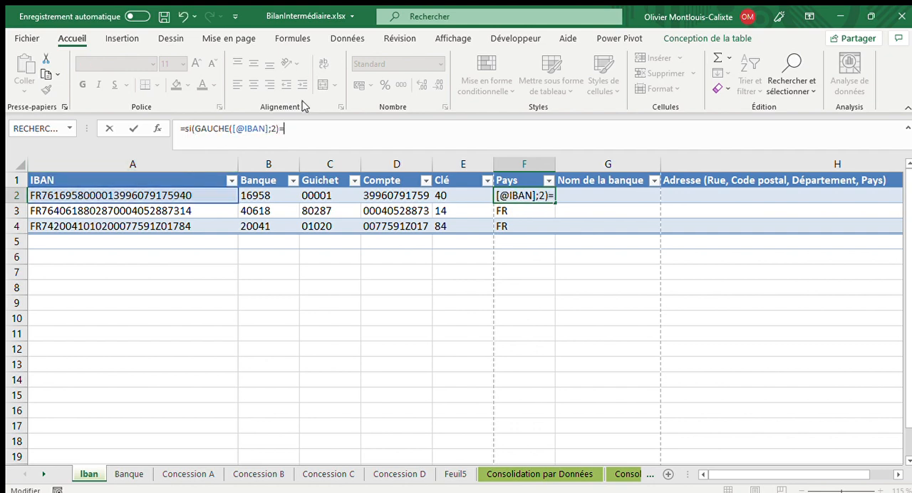
text("FR)
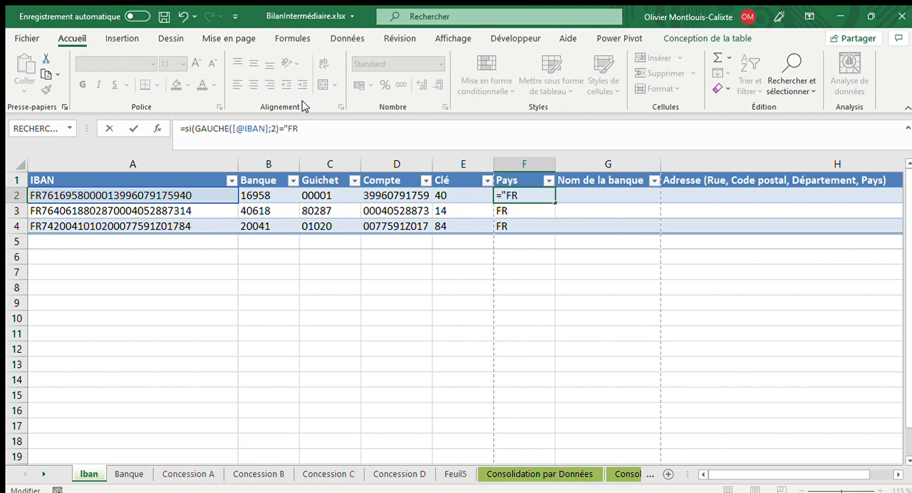
text(";"France"))
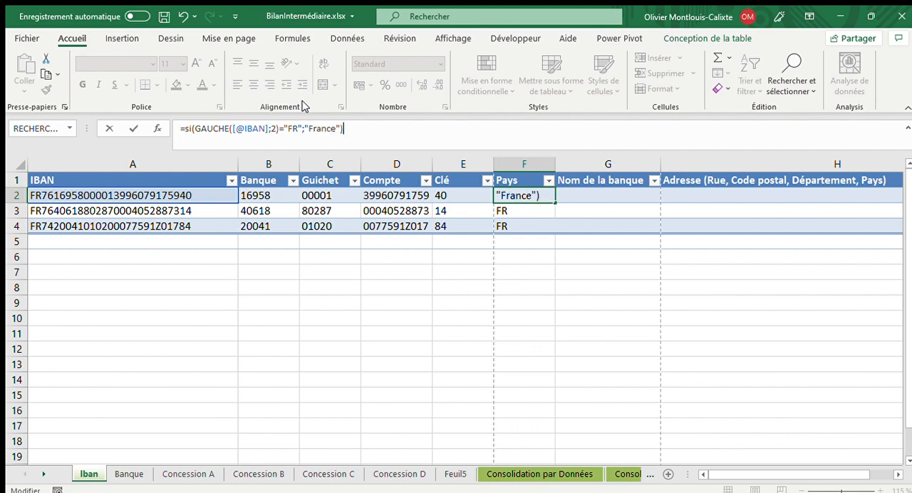
key(Return)
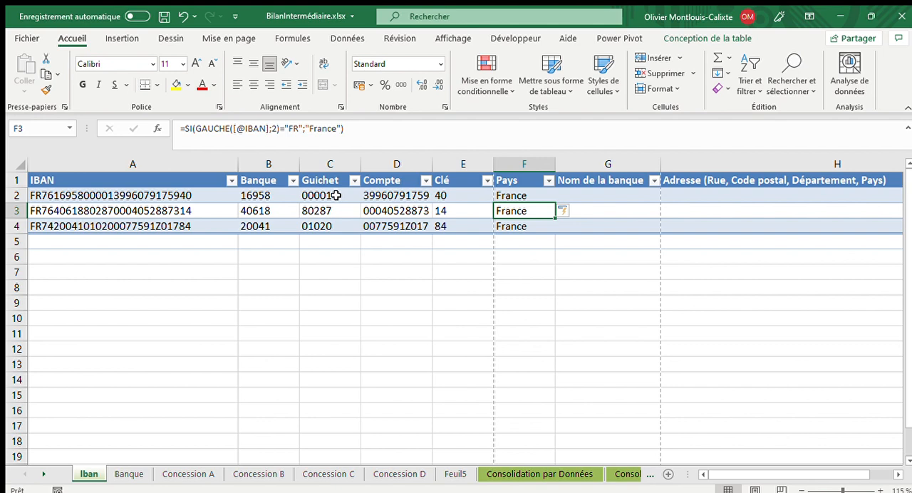
click(593, 196)
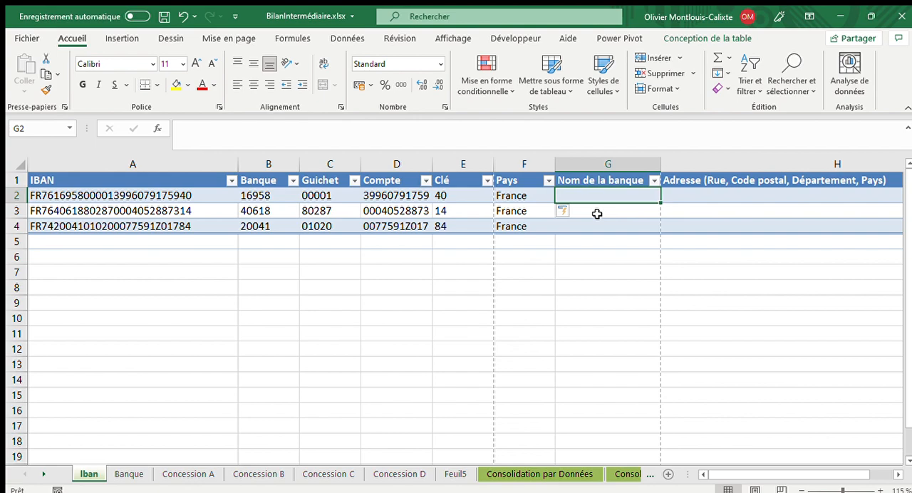
click(125, 473)
click(87, 474)
text(=recherc)
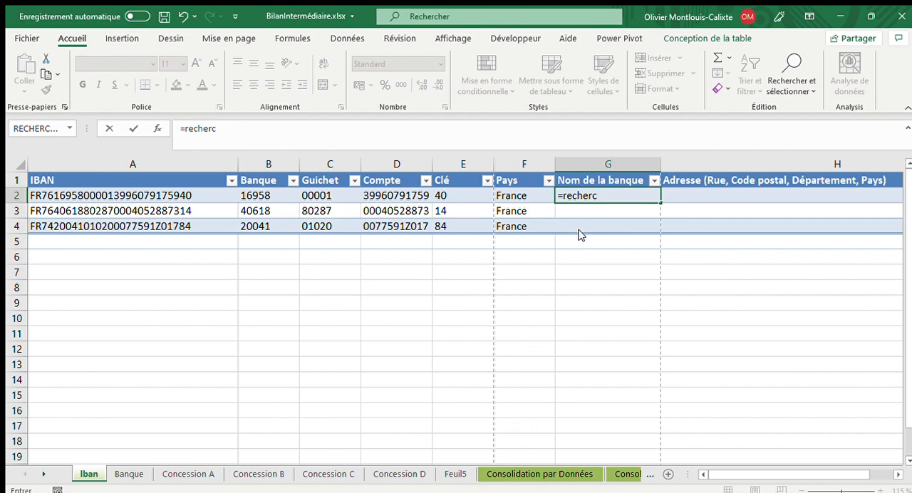
text(hev)
key(Tab)
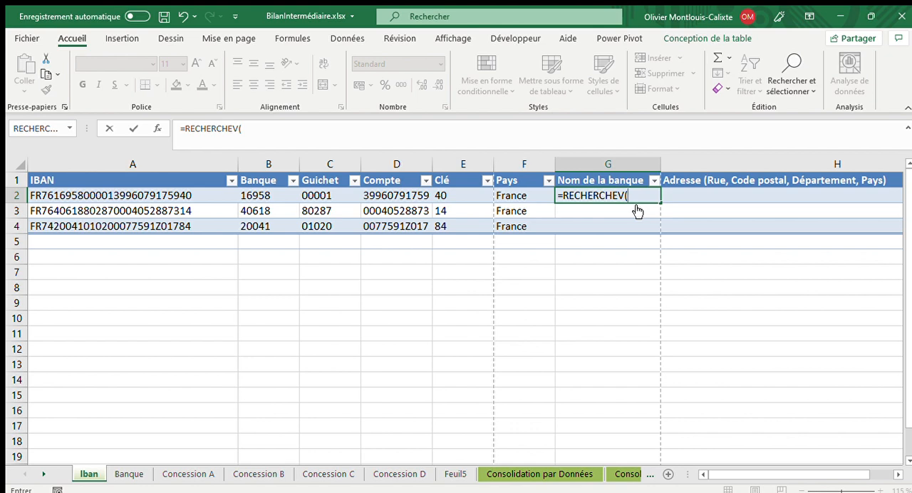
click(261, 194)
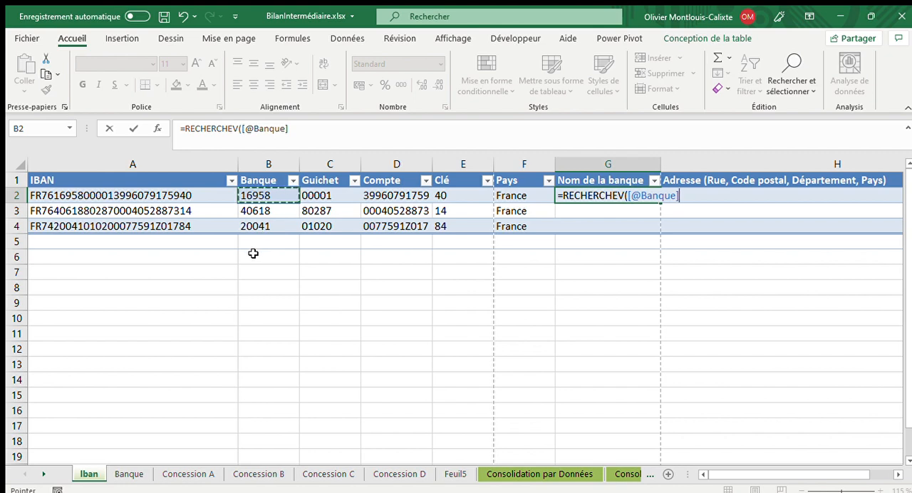
text(;)
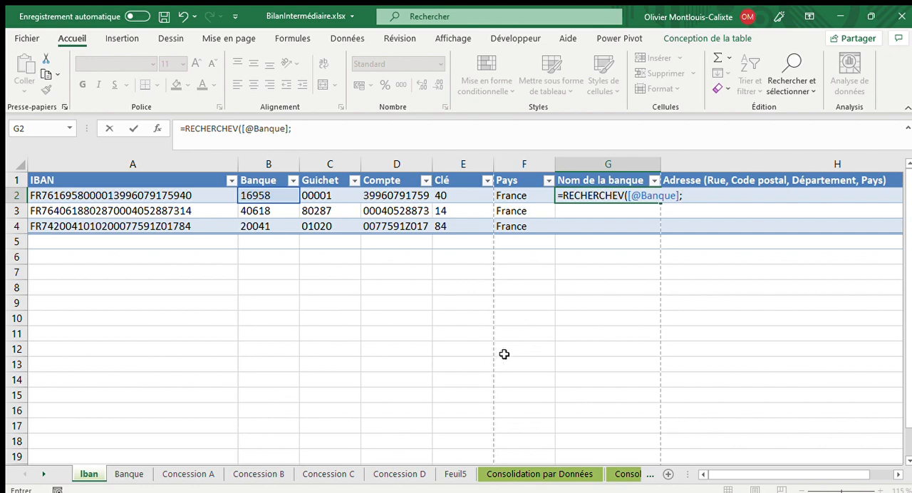
text(ban)
key(Tab)
text(;)
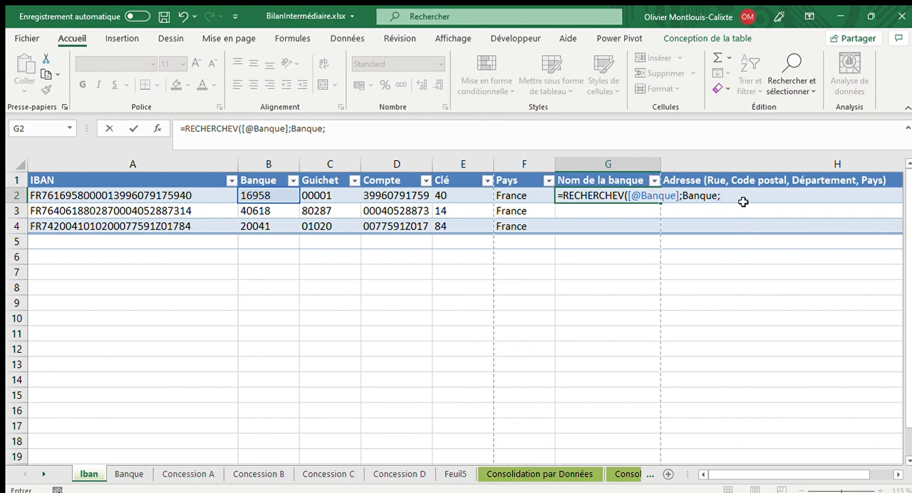
text(2;)
text(FAUX)
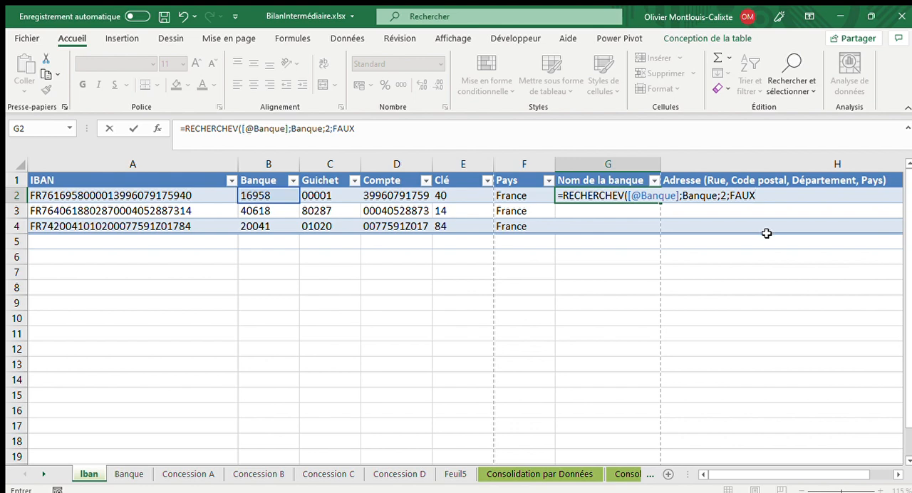
text())
key(Return)
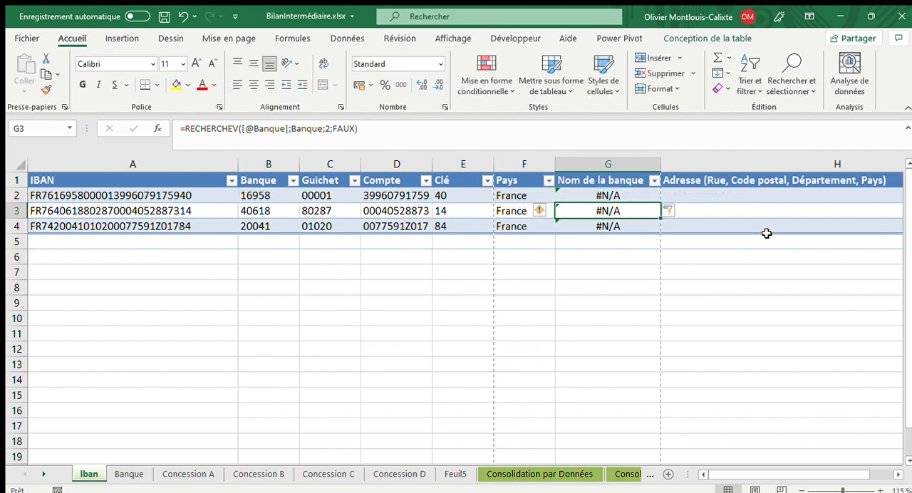
key(Up)
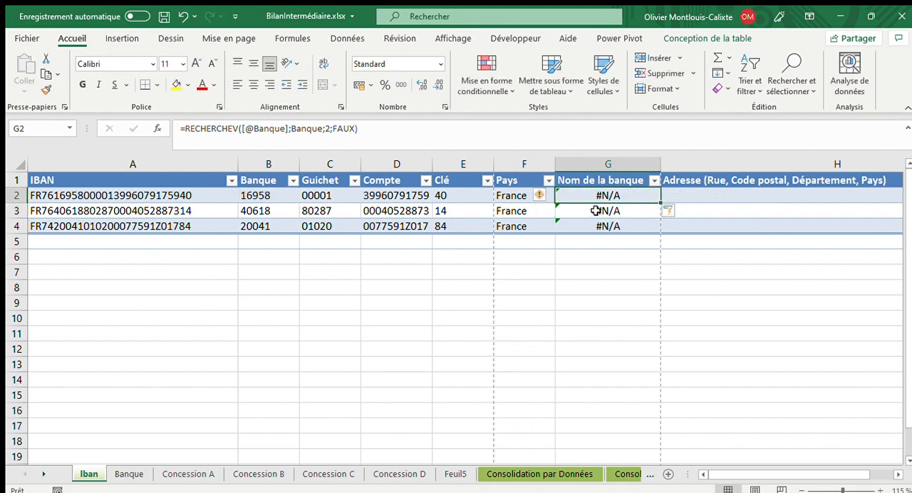
- Compare the bank codes in the Iban sheet's Banque column with the Code banque column of the Banque sheet
click(273, 196)
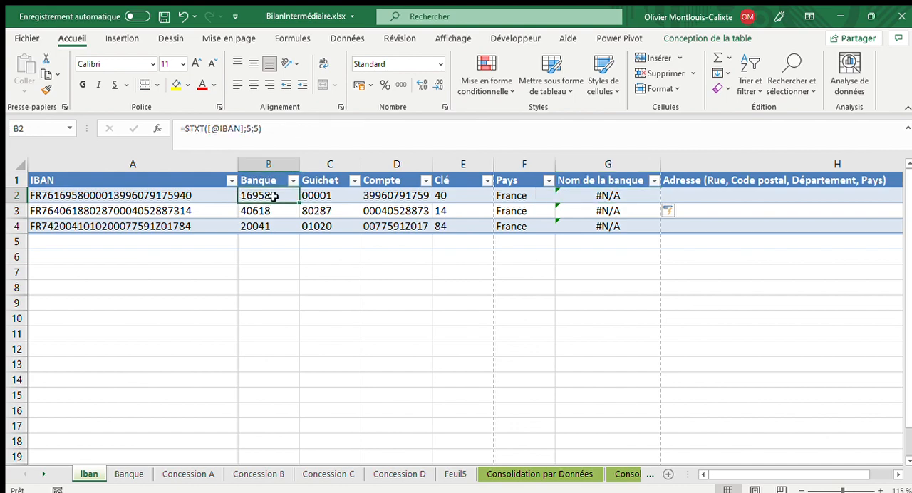
click(132, 475)
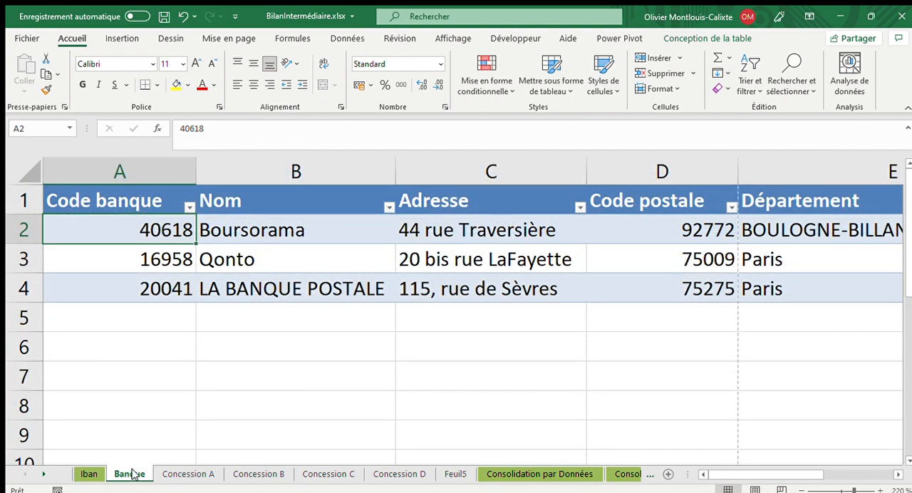
click(89, 474)
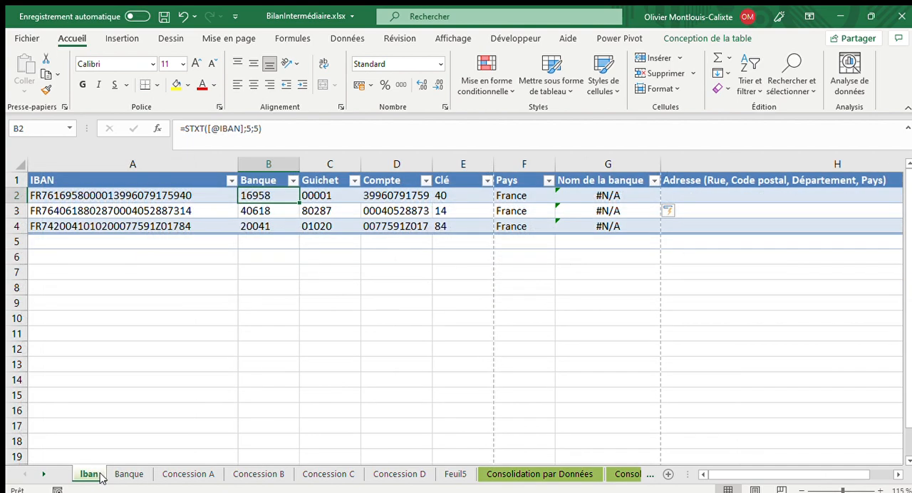
drag(257, 194, 253, 228)
click(273, 199)
click(129, 475)
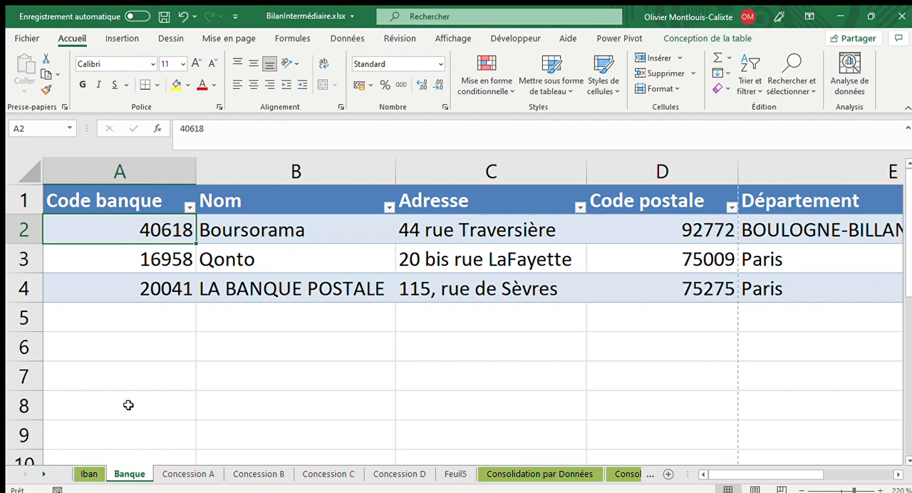
click(93, 473)
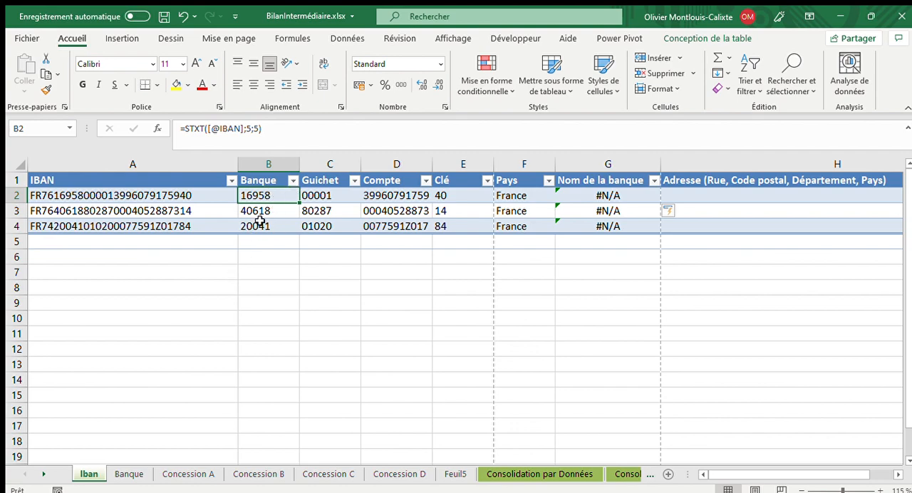
click(129, 474)
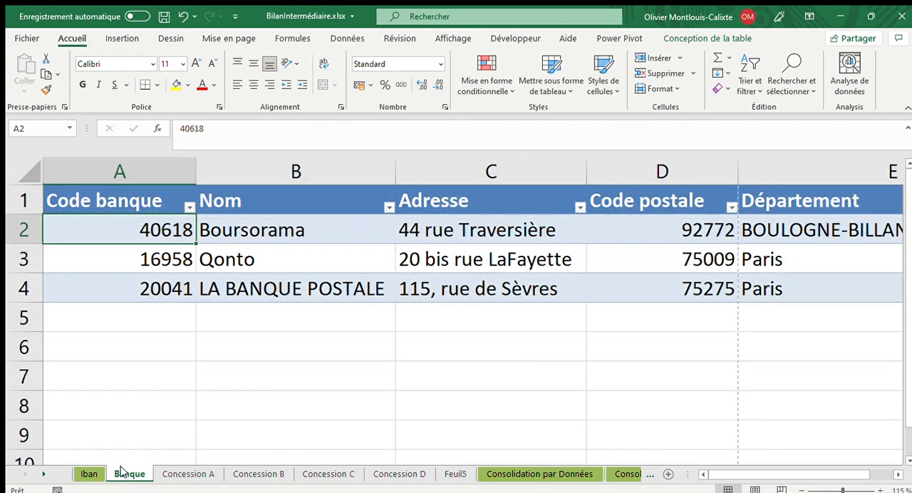
click(156, 259)
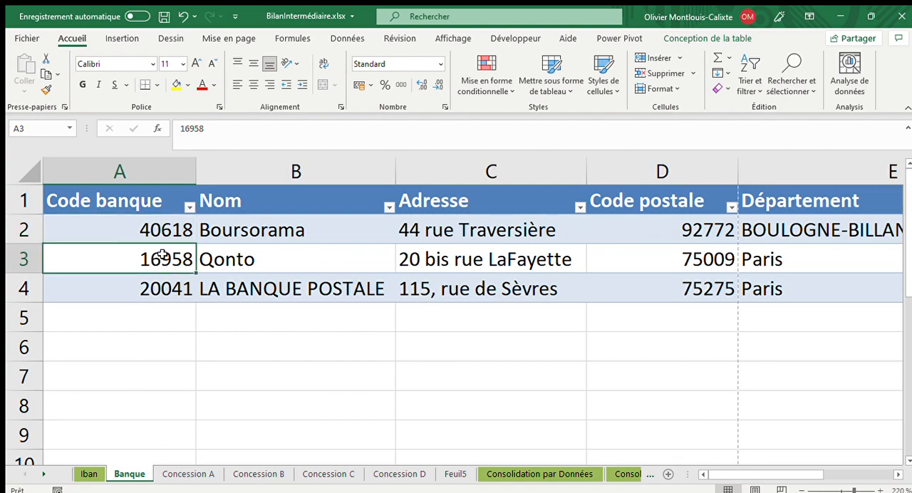
click(89, 475)
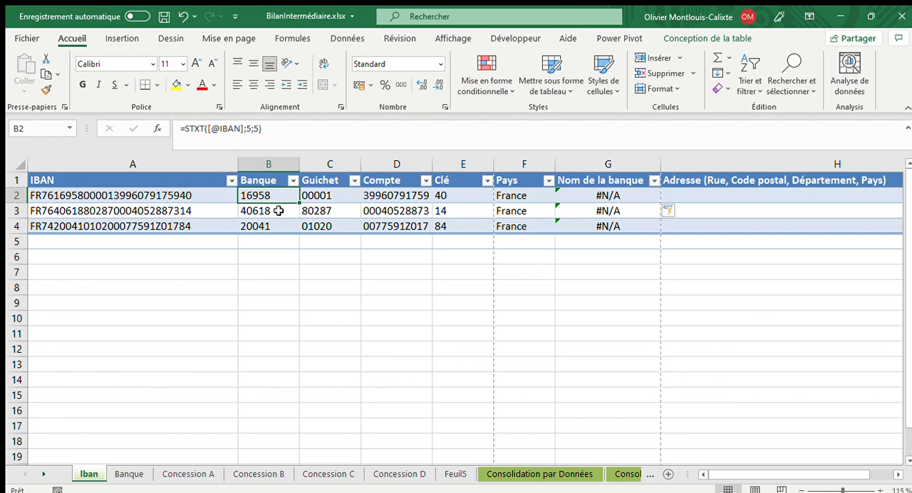
click(189, 128)
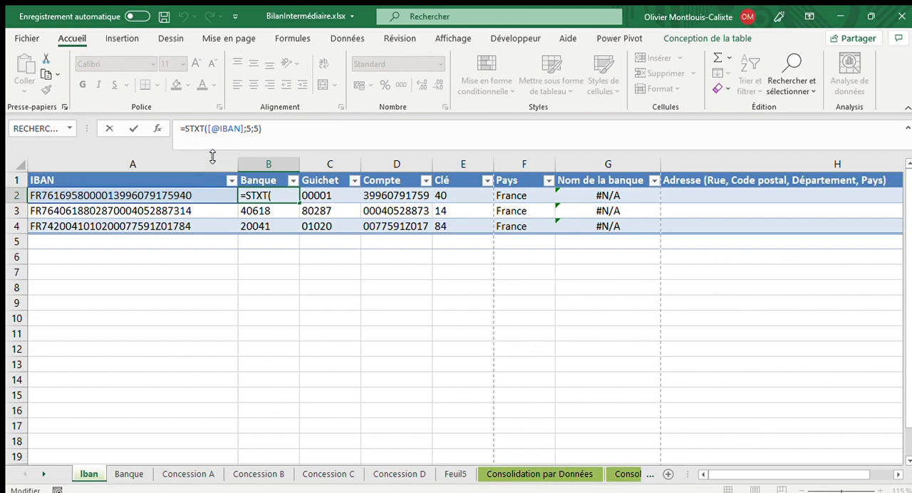
text(cnum)
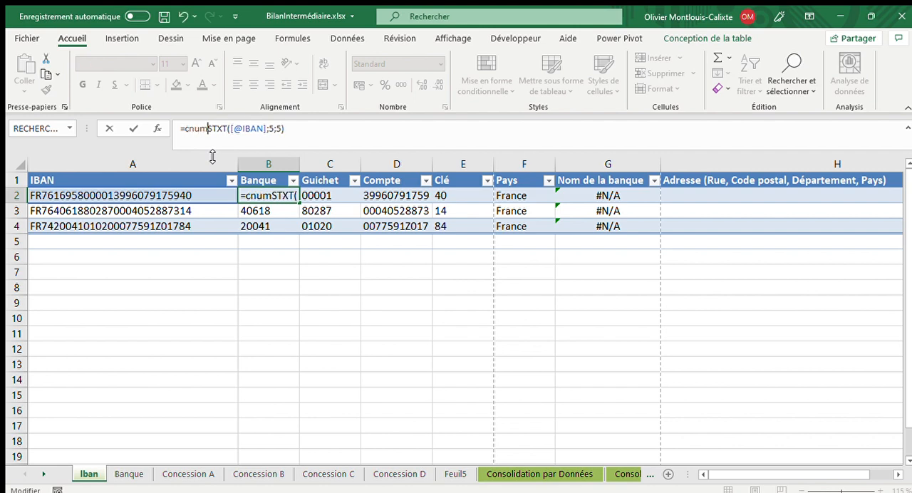
text(()
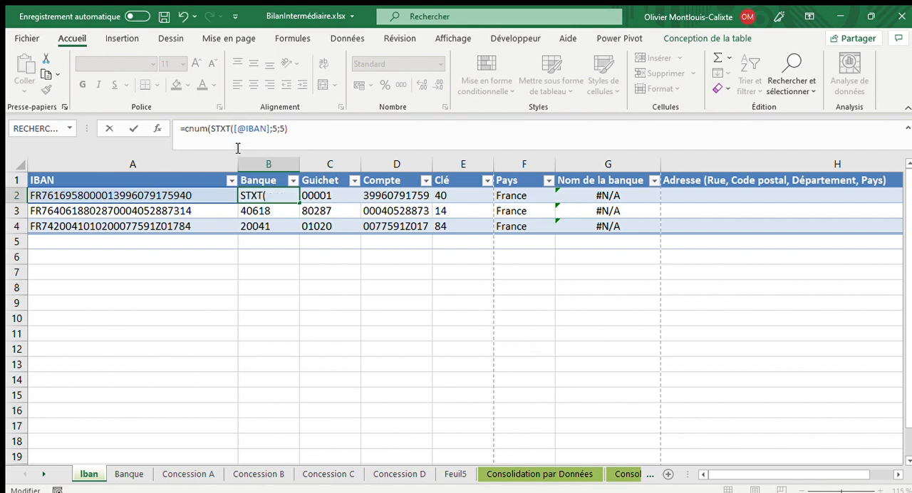
click(303, 129)
key(Return)
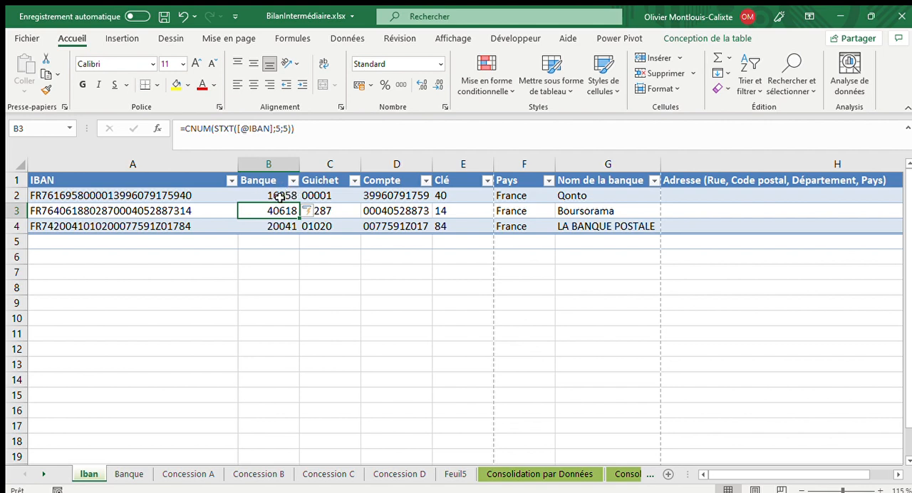
click(591, 196)
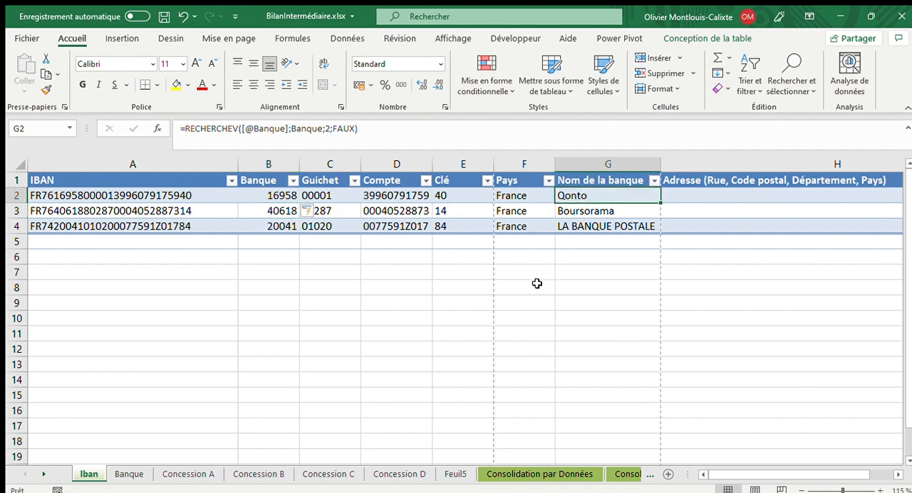
click(674, 195)
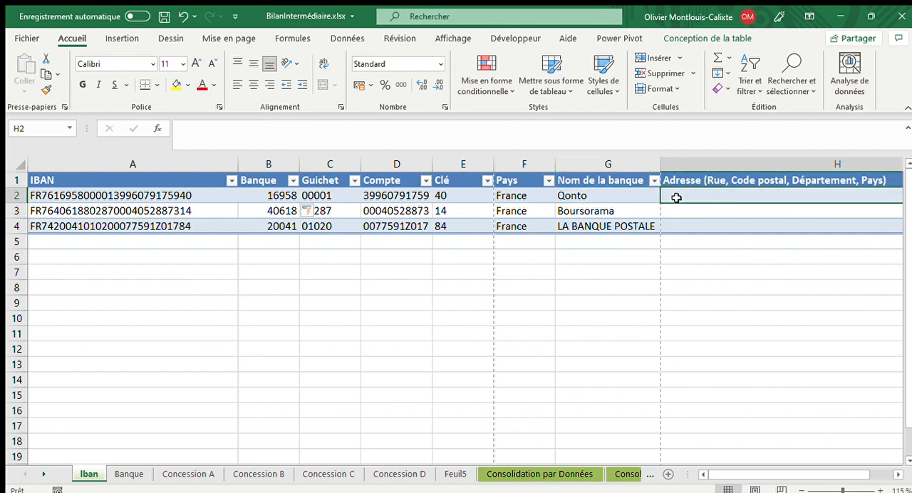
click(607, 198)
click(371, 130)
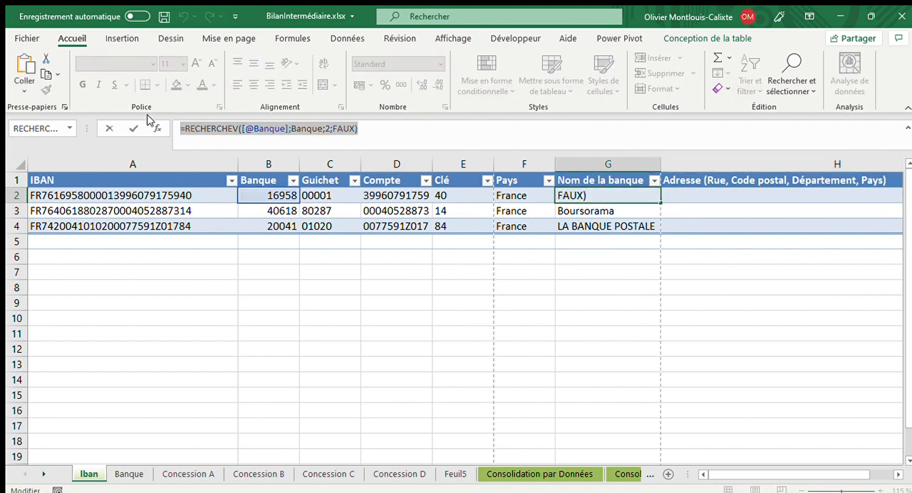
key(Escape)
click(687, 195)
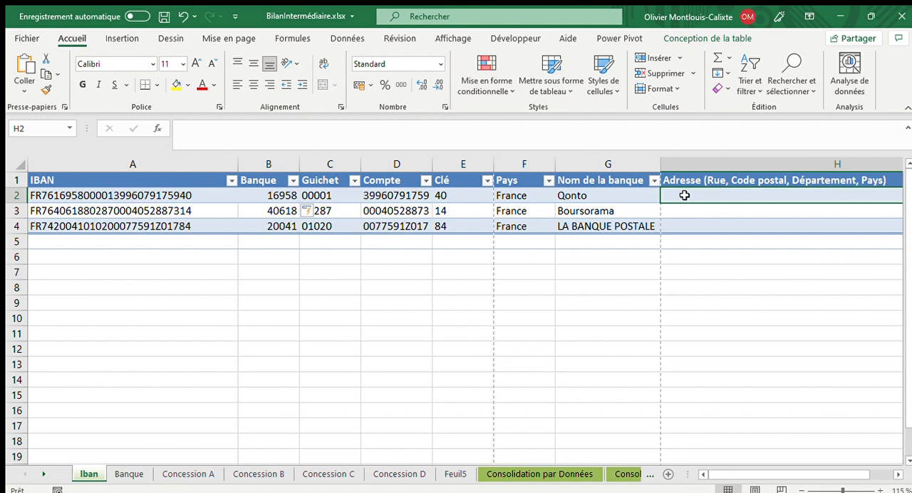
double_click(685, 195)
text(=RECHERCHEV([@Banque];Banque;2;FAUX))
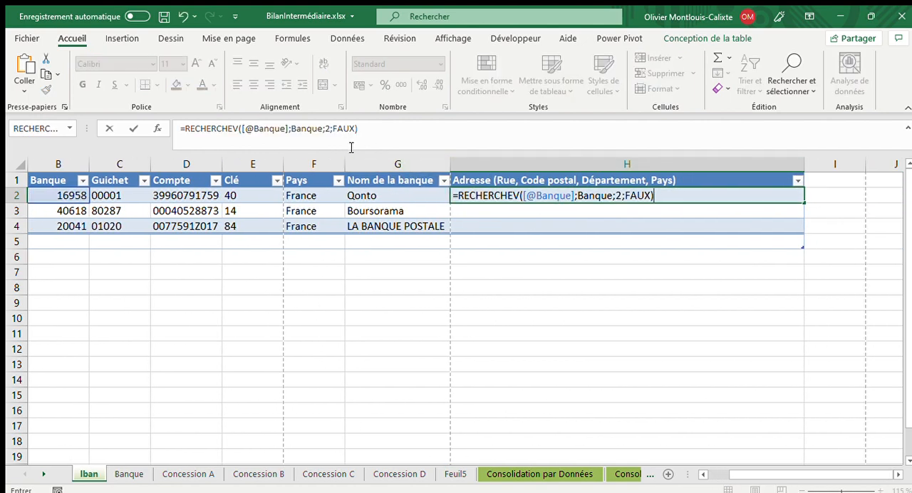
click(332, 129)
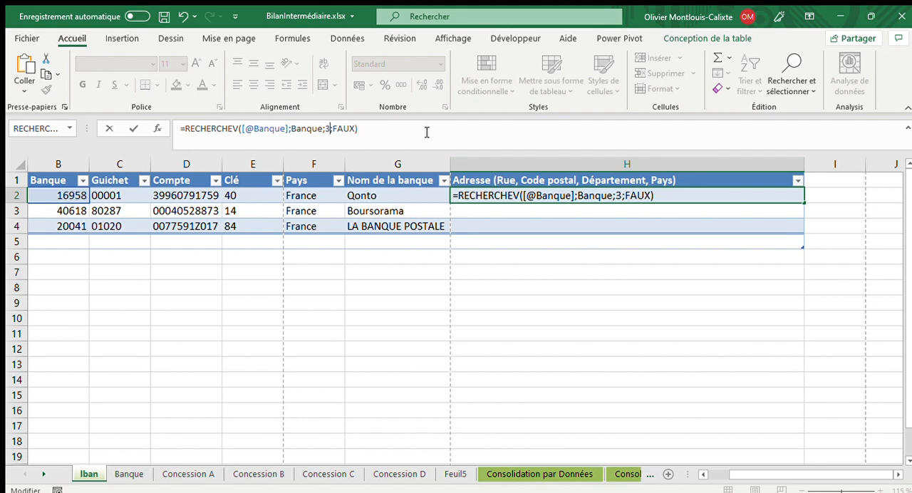
click(338, 134)
key(Return)
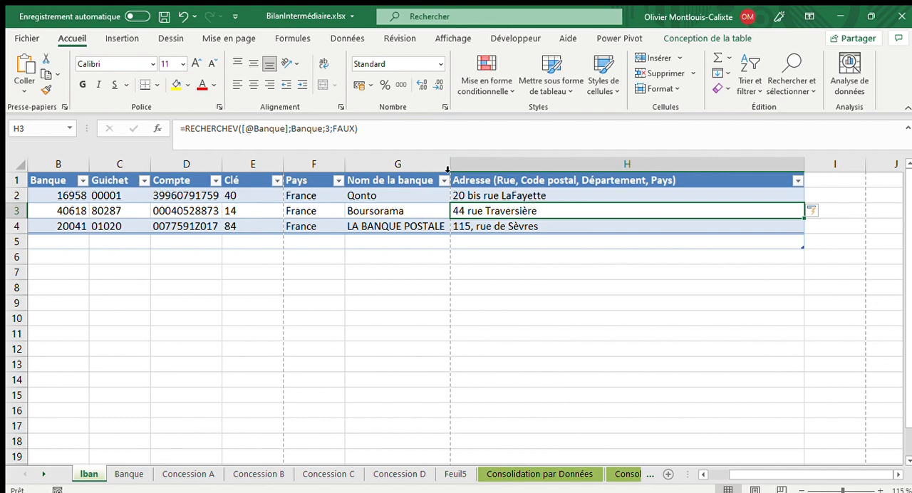
- Extend the address formula in cell H3 with & ", " and a second RECHERCHEV on the Banque table using column index 4
click(382, 129)
text(&)
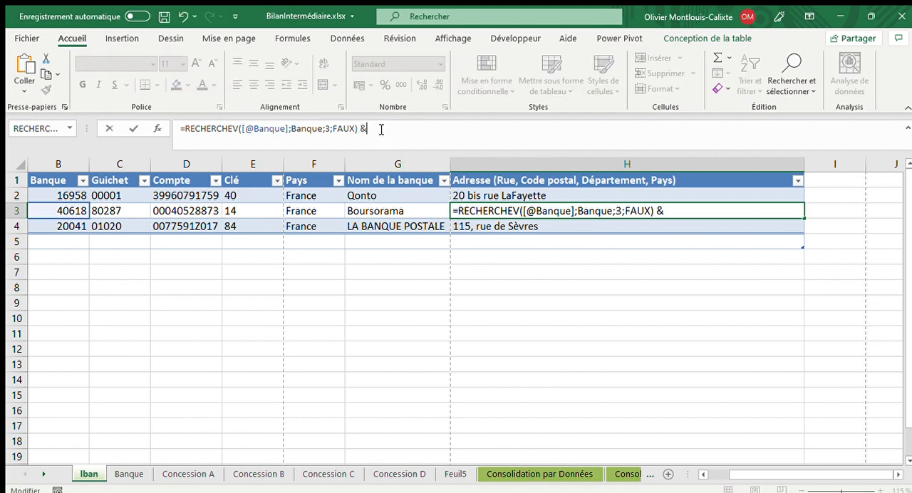
text( ")
text(, ")
drag(358, 129, 184, 131)
key(ctrl+c)
click(391, 130)
key(ctrl+v)
double_click(526, 129)
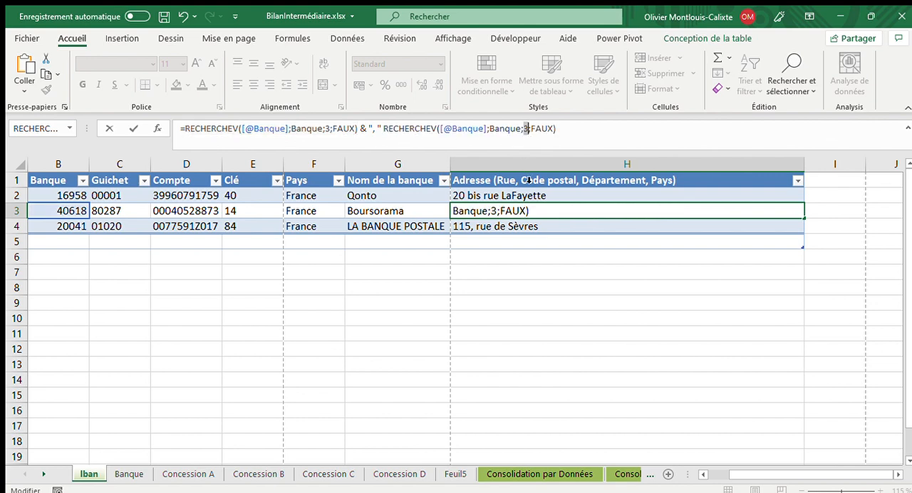
text(4)
- Append two more copies of the ", " separator and RECHERCHEV segment to the H3 formula, with column indexes 5 and 6
drag(583, 129, 362, 131)
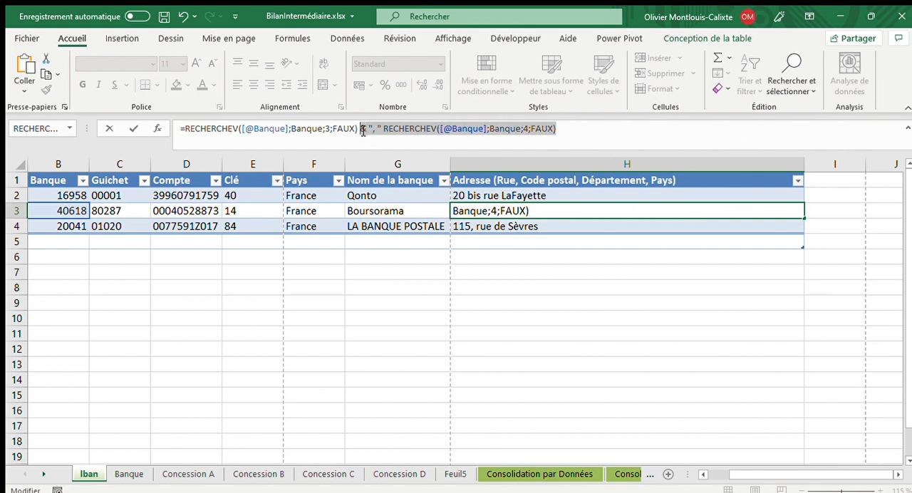
key(ctrl+c)
click(586, 129)
key(ctrl+v)
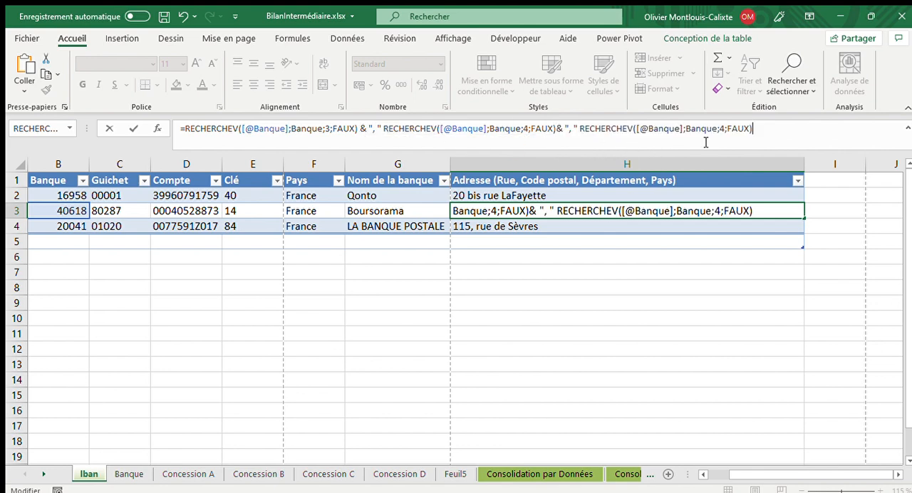
key(ctrl+v)
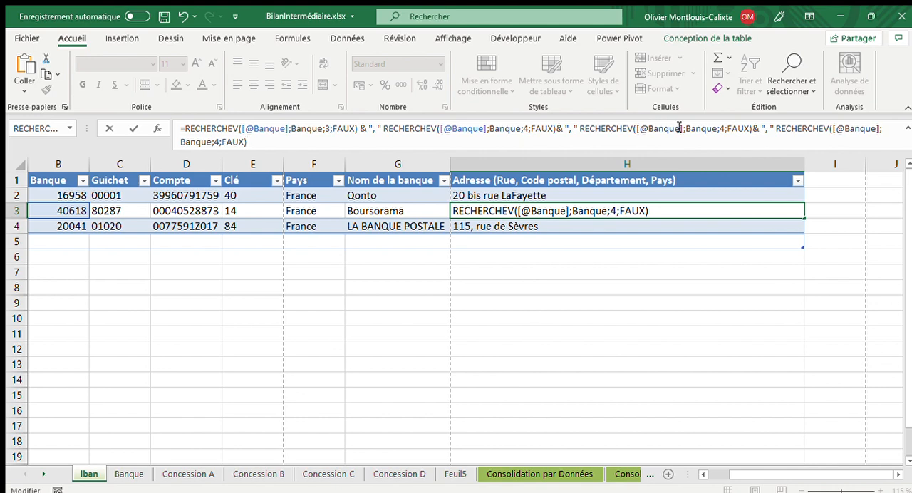
double_click(721, 129)
text(5)
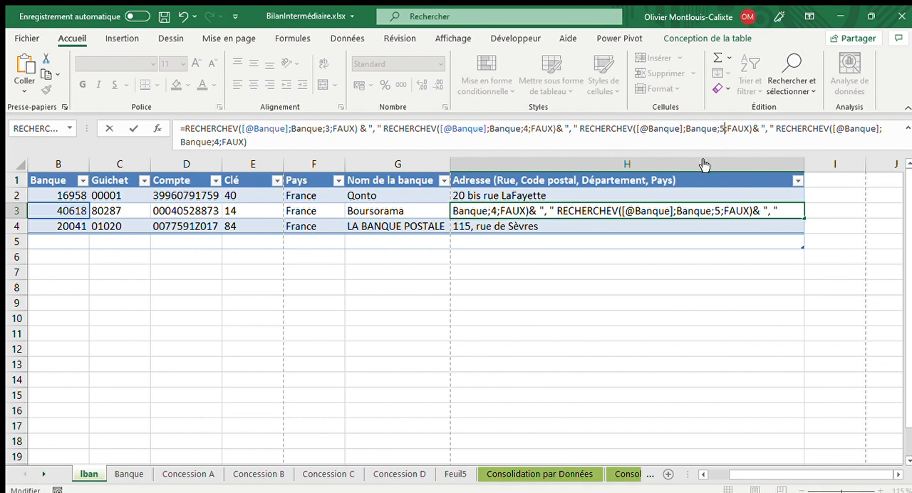
double_click(217, 142)
text(6)
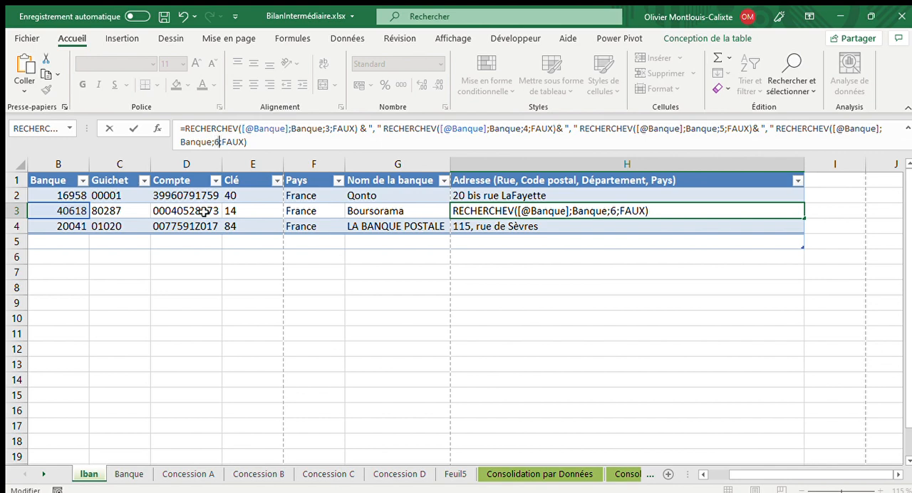
- Insert the missing & operator before the RECHERCHEV calls for columns 4, 5 and 6 in H3 and validate the formula
click(409, 329)
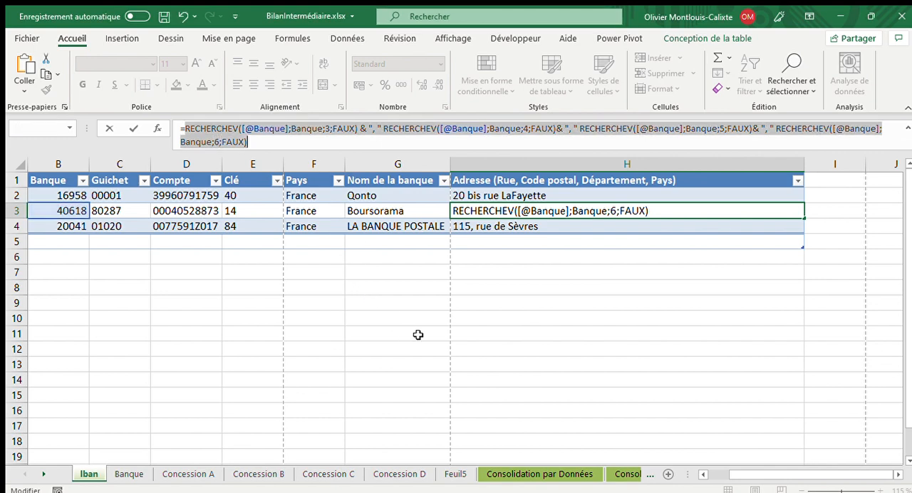
click(616, 143)
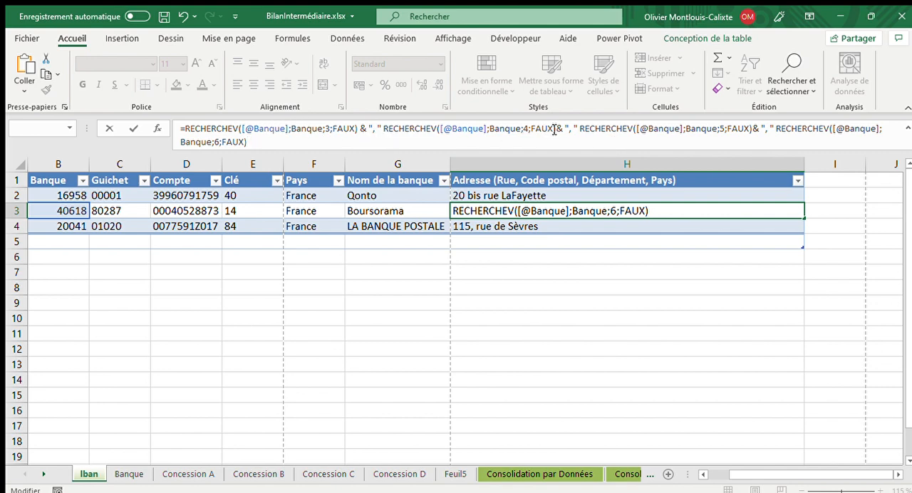
click(580, 129)
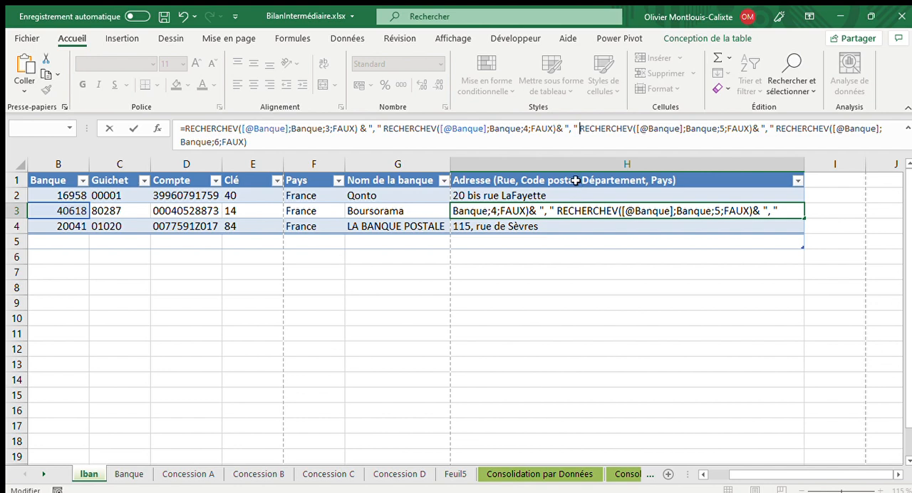
text(&)
click(383, 129)
text(&)
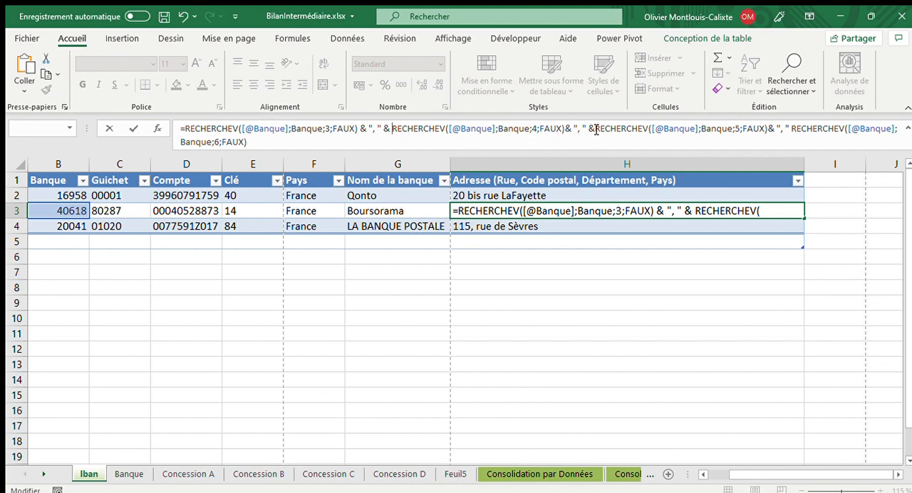
click(787, 129)
text(&)
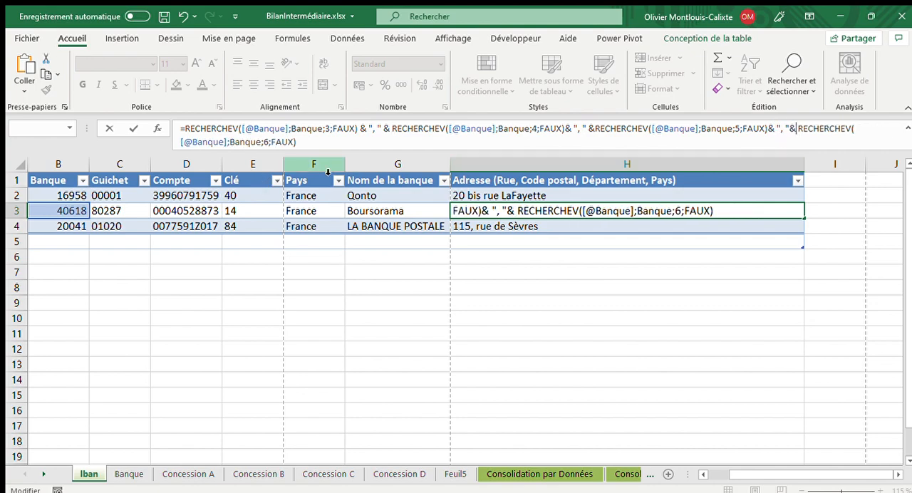
key(Return)
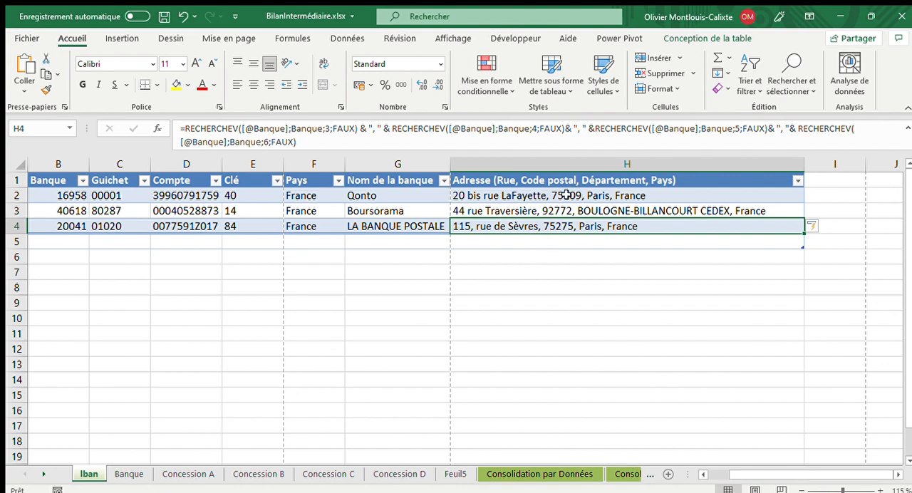
- Check the address columns of the Banque sheet against the Iban sheet's combined addresses
click(117, 474)
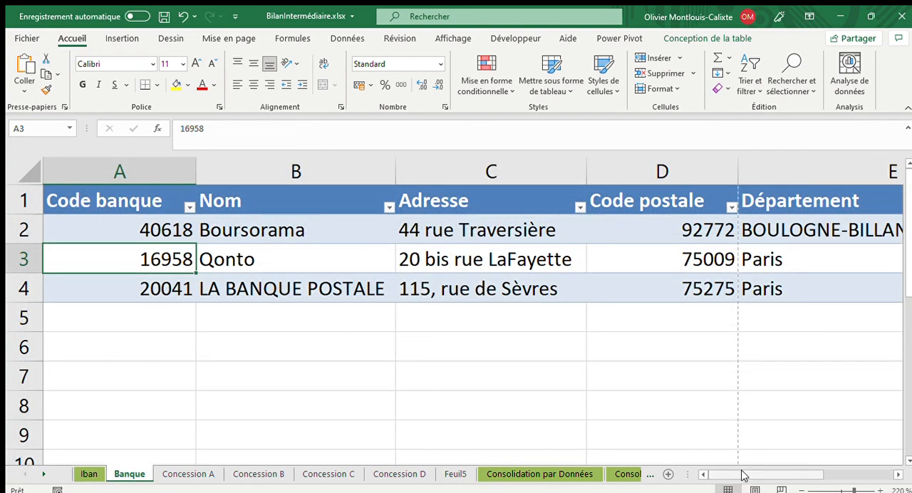
mouse_move(743, 475)
mouse_down()
mouse_move(811, 477)
mouse_move(743, 477)
mouse_up()
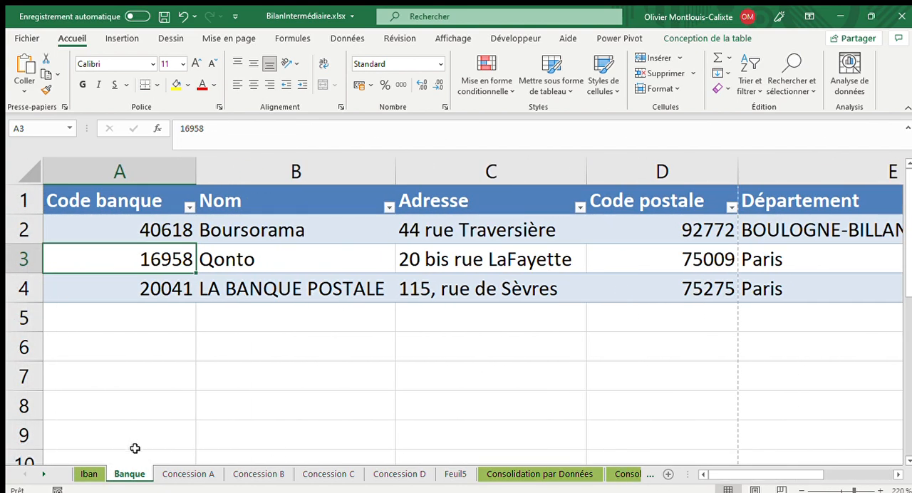
click(88, 474)
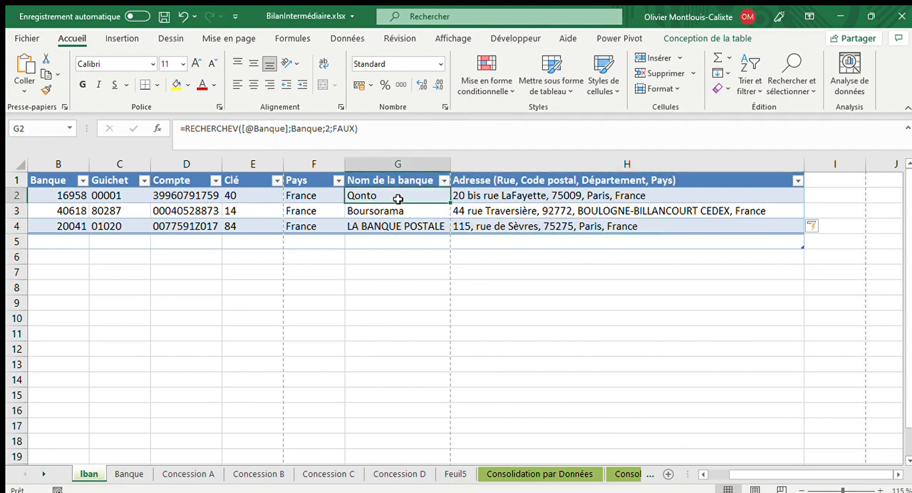
- Examine the RECHERCHEV formula in G2, the bank code formula in B2, and the Code banque and Adresse columns of the Banque sheet
click(401, 197)
drag(355, 127, 337, 128)
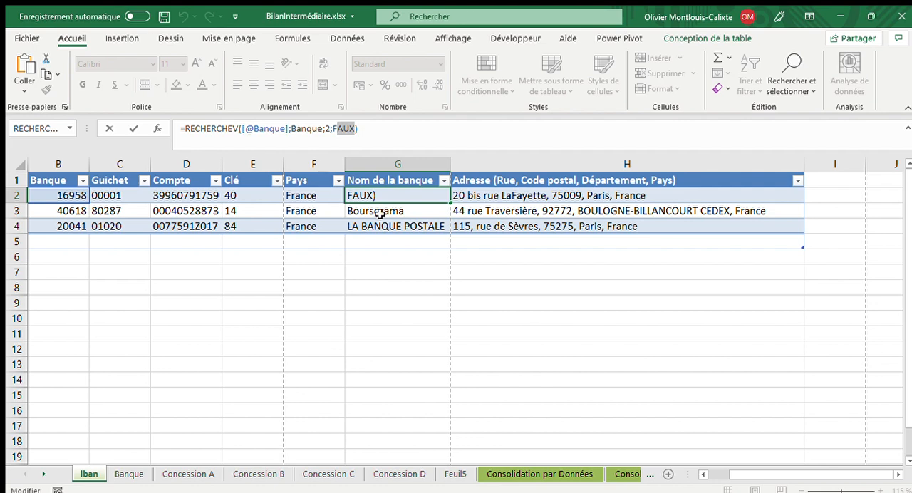
key(ctrl+Return)
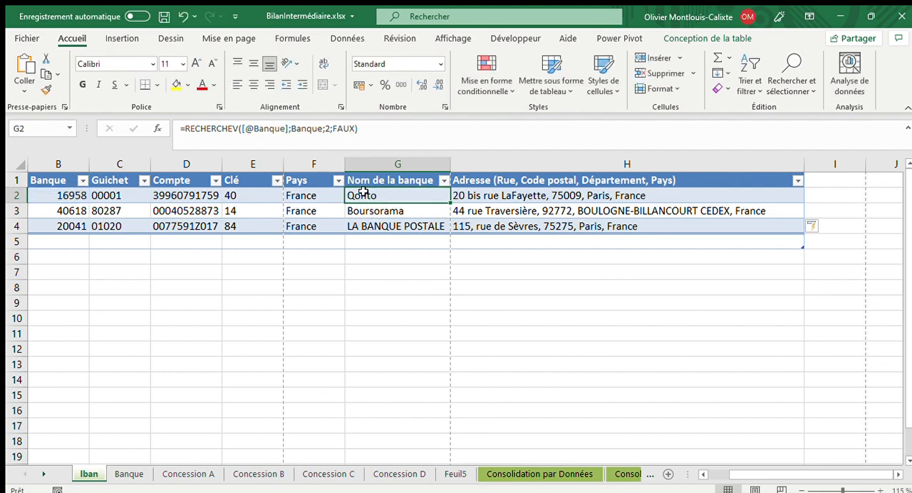
drag(72, 195, 66, 207)
click(67, 195)
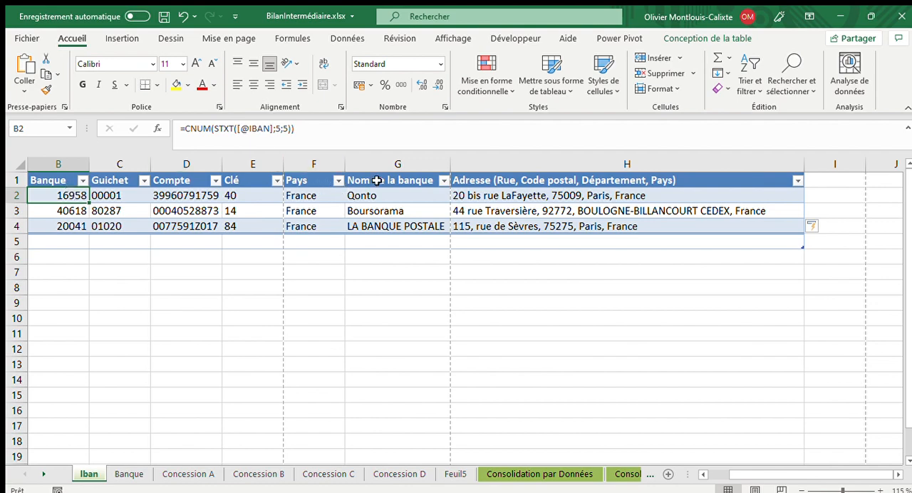
click(129, 474)
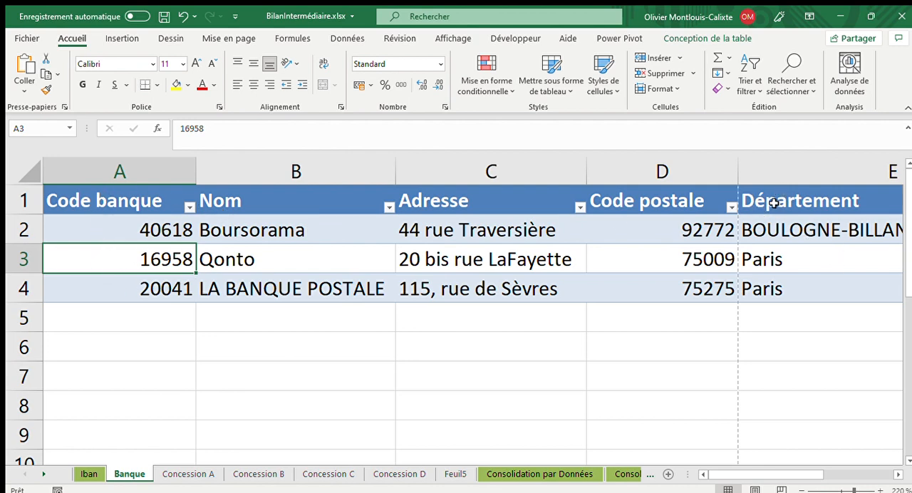
drag(150, 229, 153, 258)
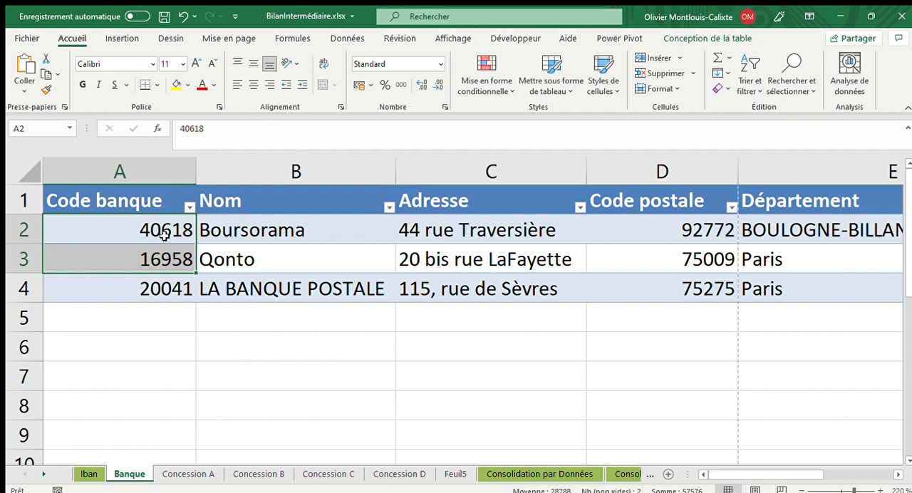
click(460, 203)
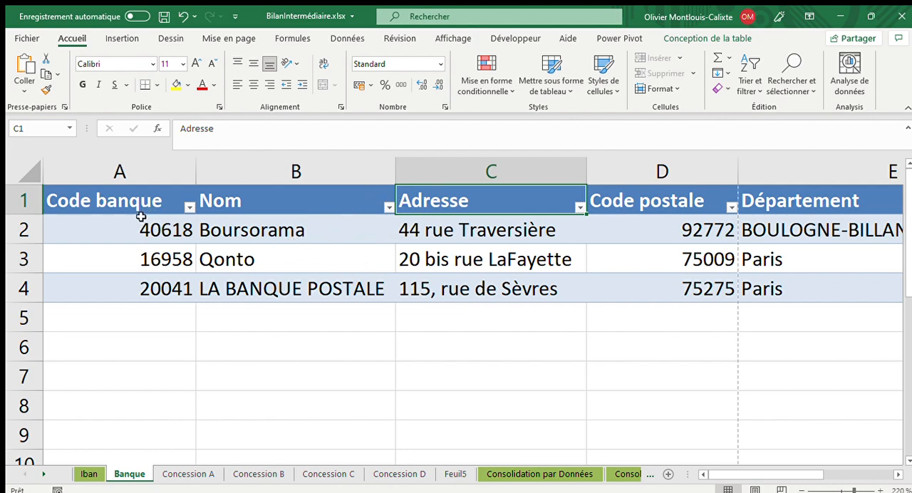
drag(132, 225, 125, 278)
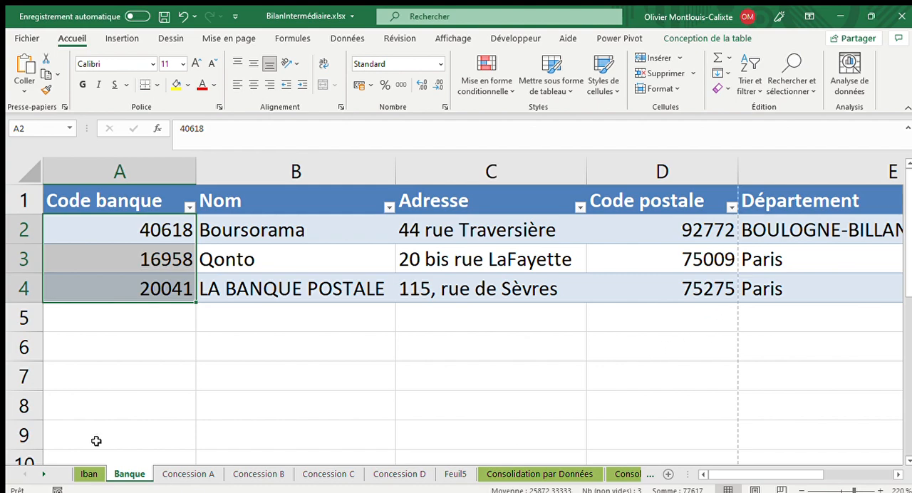
- Clear the bank name and address formulas from G2:H4 on the Iban sheet
click(87, 474)
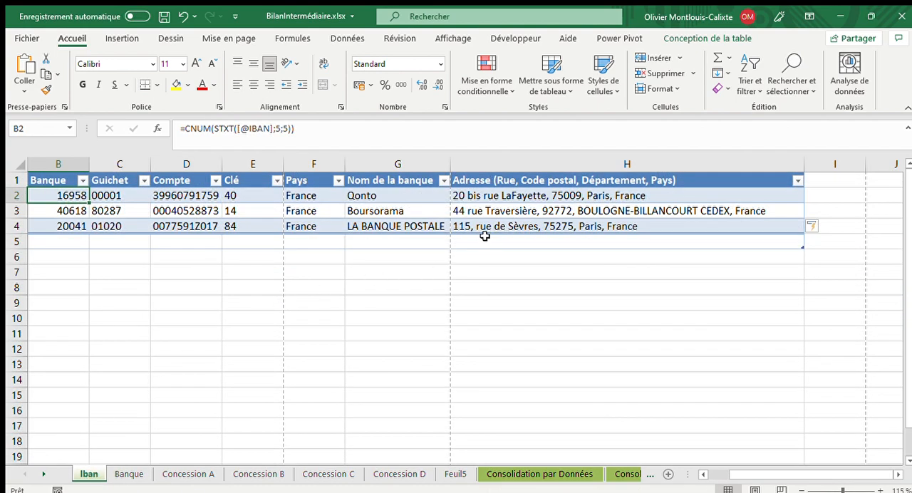
click(410, 196)
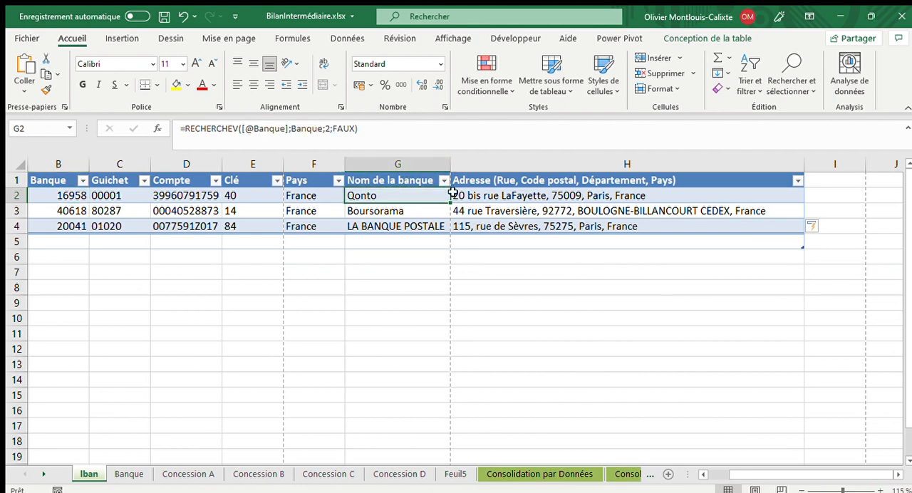
drag(451, 193, 551, 223)
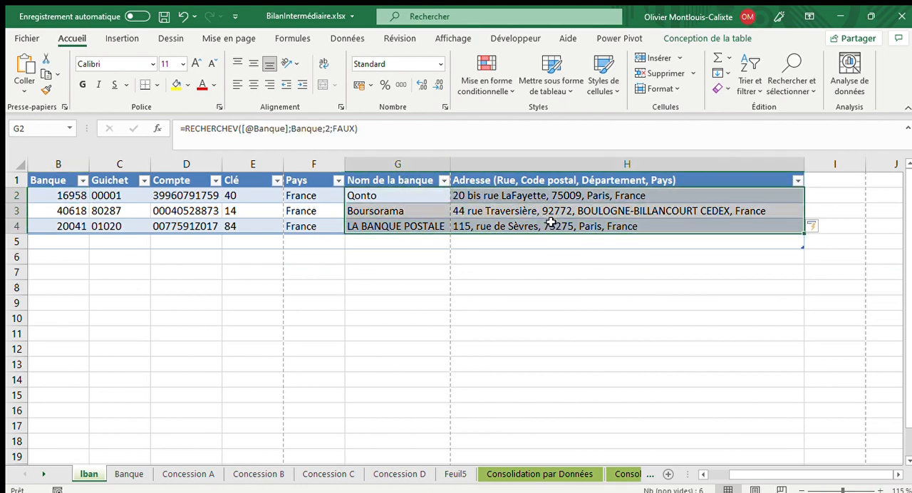
key(Delete)
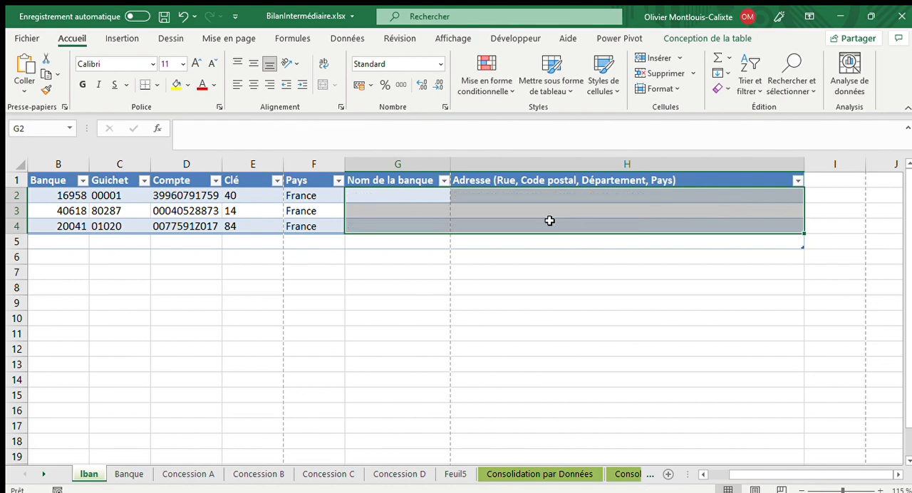
click(364, 196)
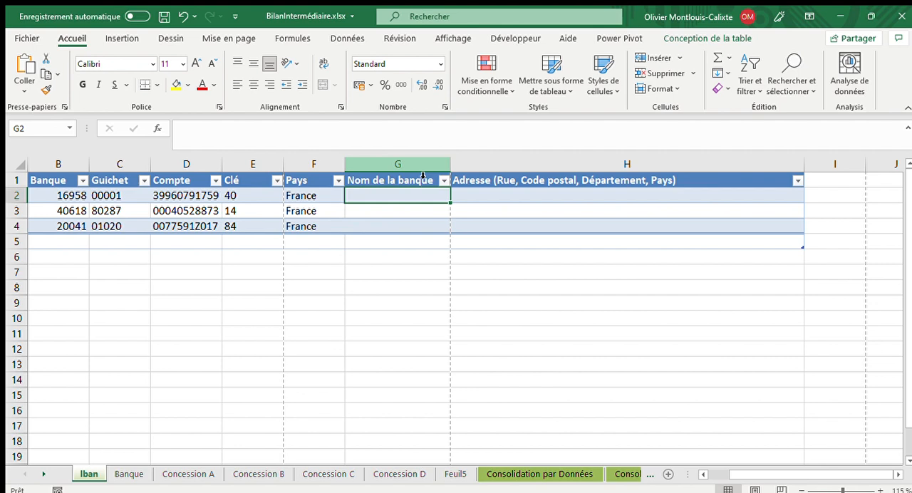
text(=)
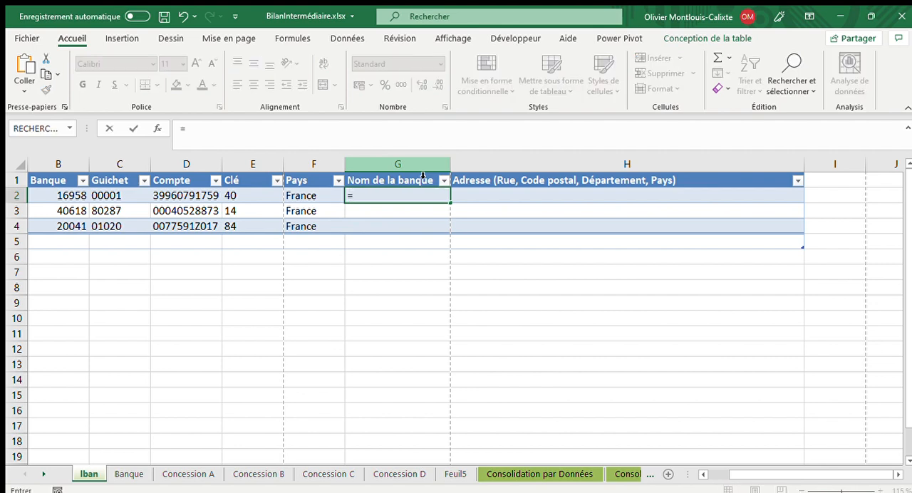
text(reche)
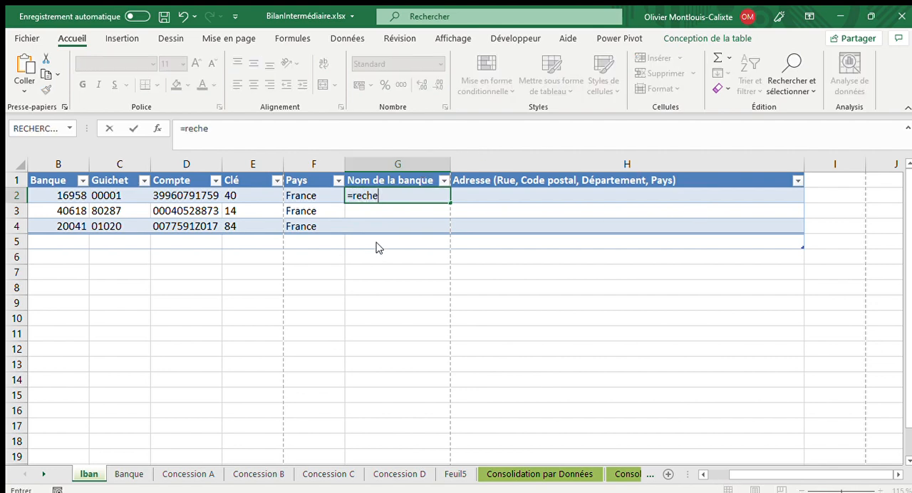
double_click(381, 243)
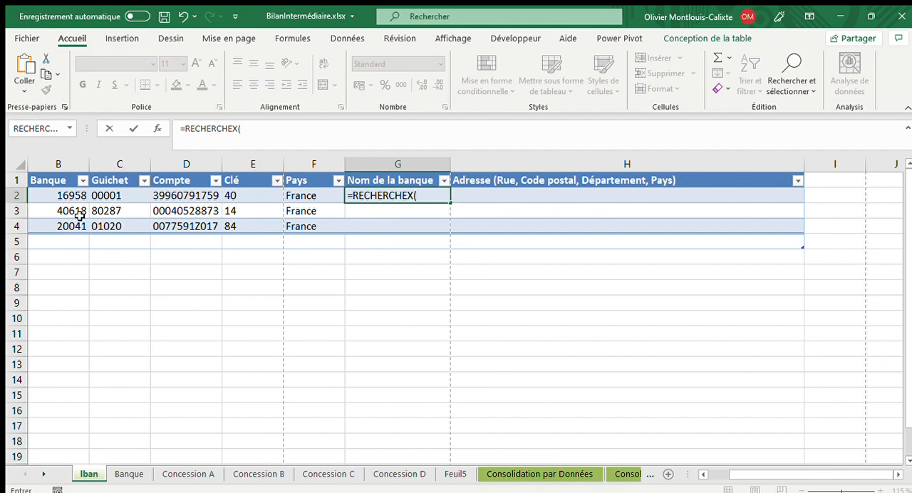
click(78, 200)
text(;)
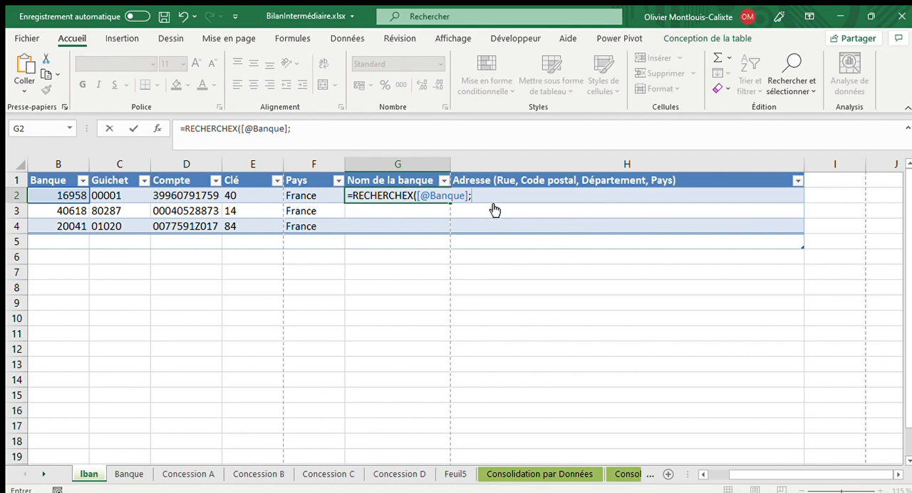
text(banq)
key(Tab)
text(Code banque)
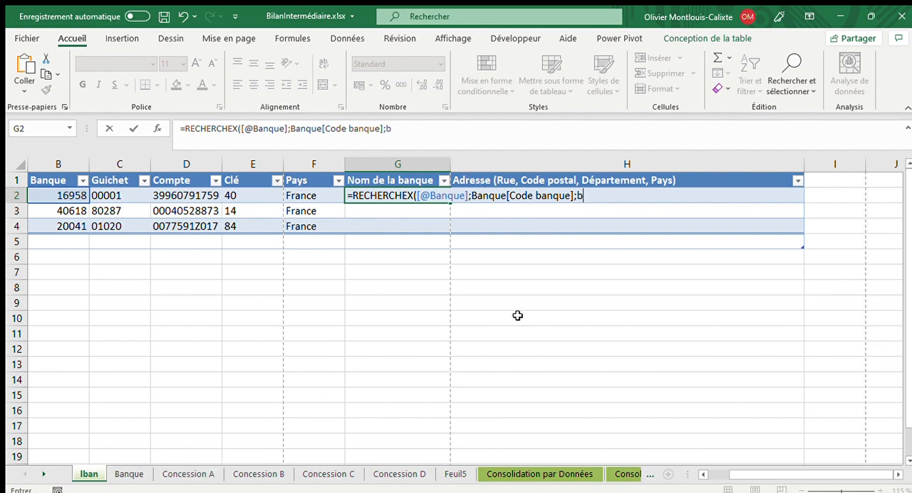
text(anq)
key(Tab)
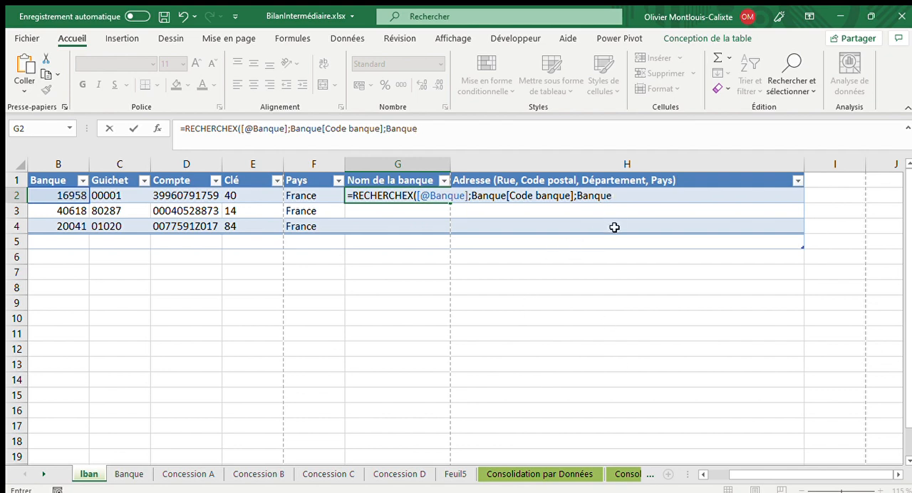
text([Nom)
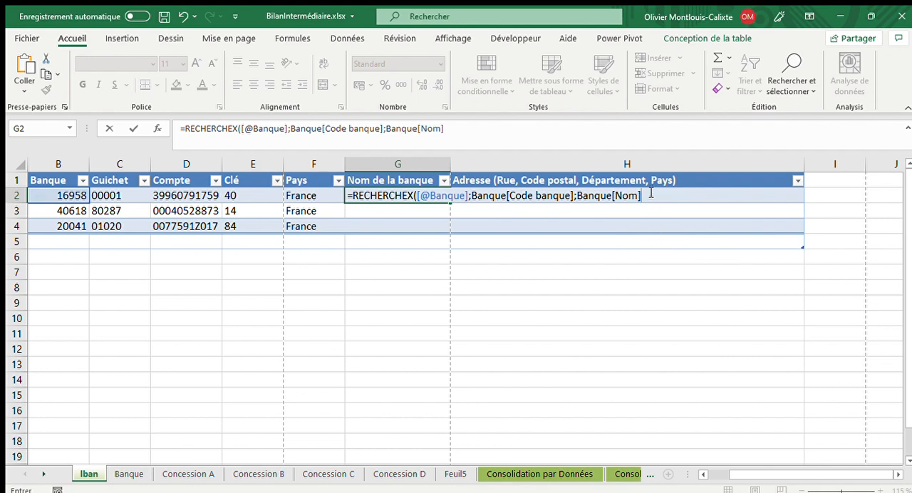
drag(650, 192, 471, 195)
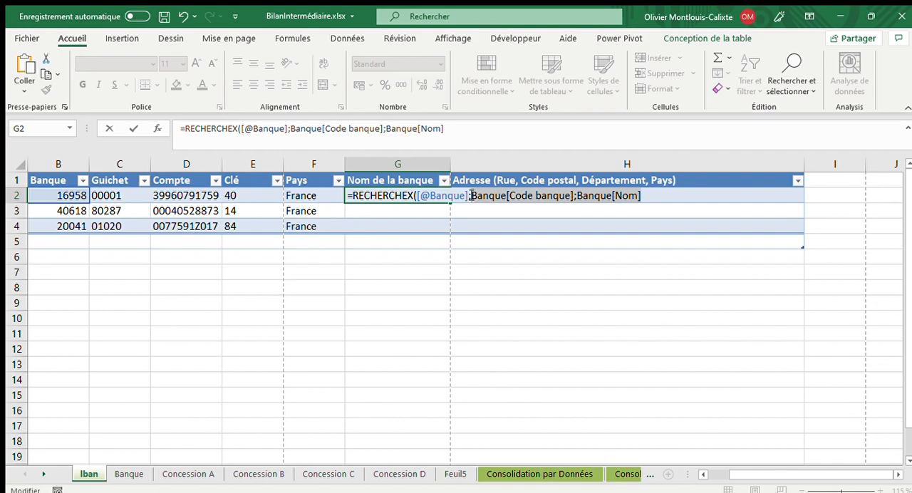
key(Delete)
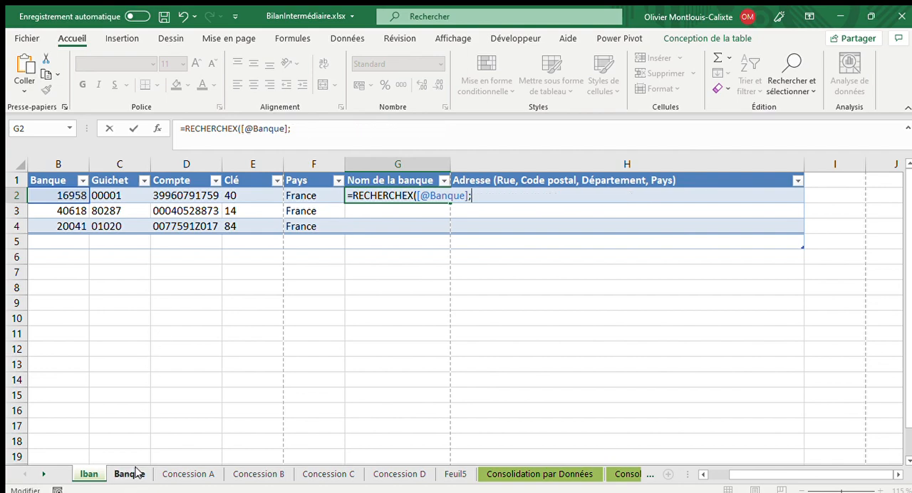
- Complete the G2 formula with the Banque sheet's Code banque column as lookup array, Nom as return array and "" if not found, and validate it
click(136, 472)
click(165, 229)
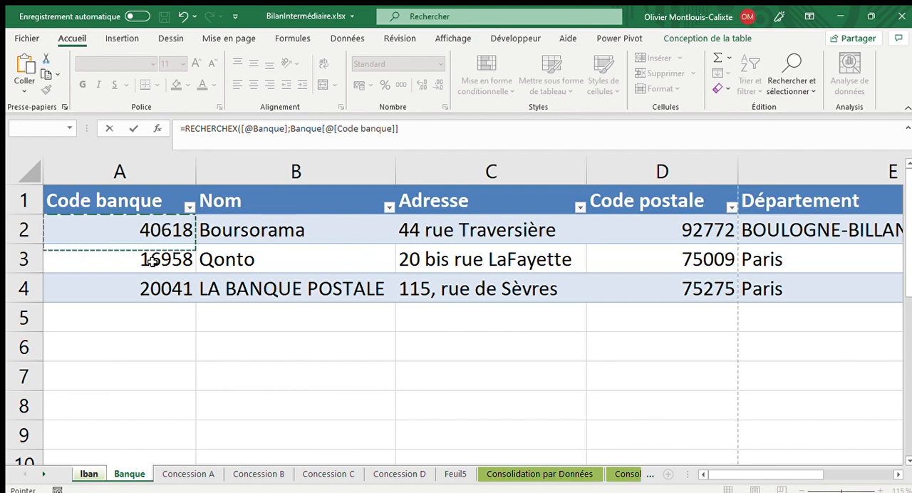
drag(151, 262, 148, 285)
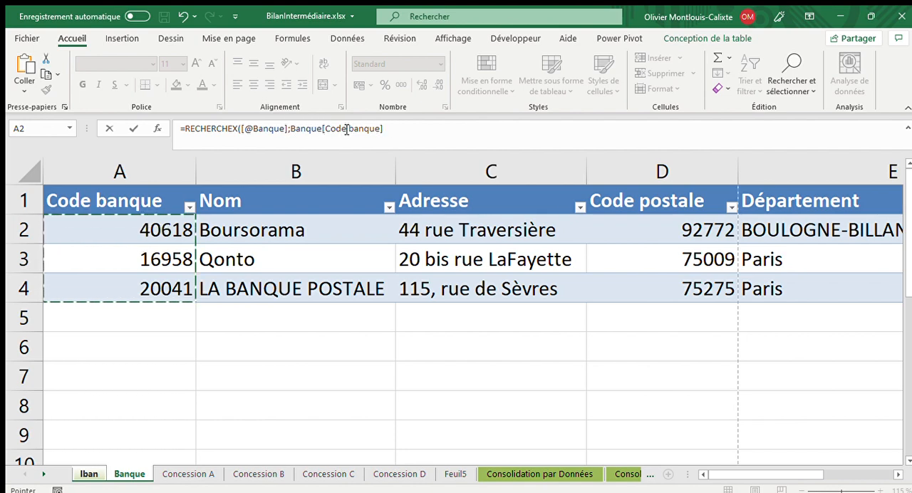
click(402, 135)
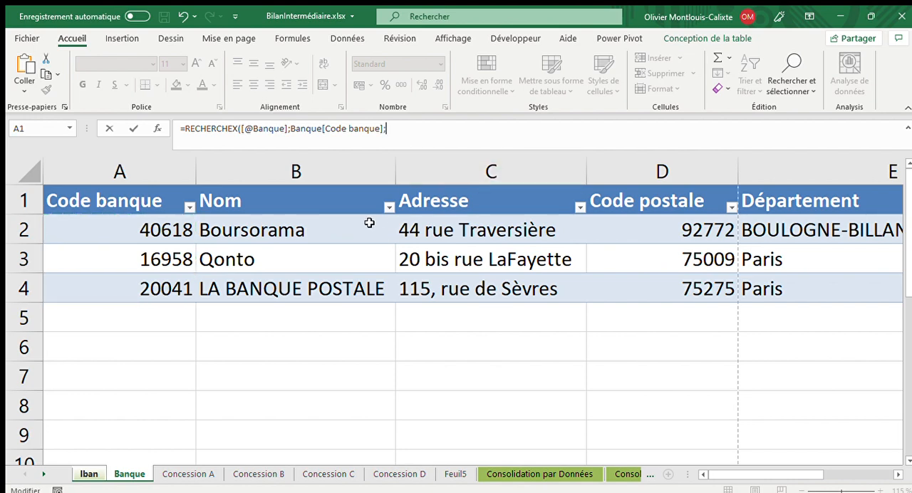
drag(365, 222, 325, 277)
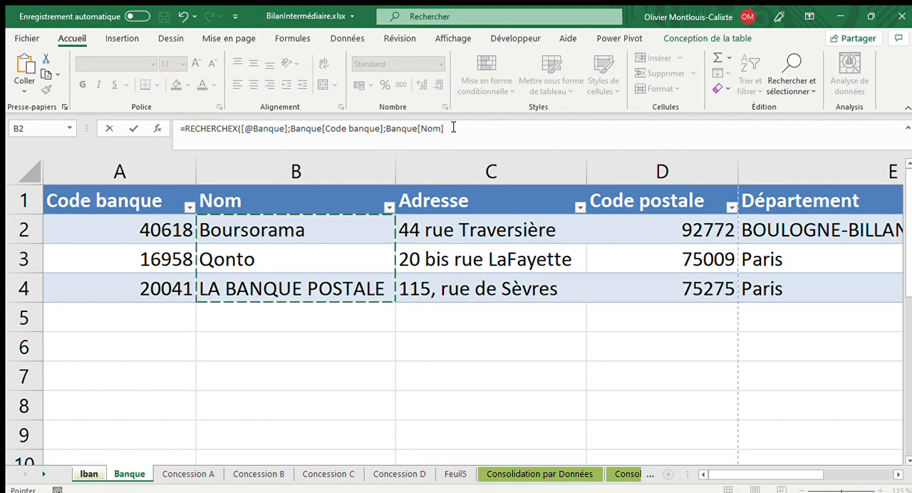
text(;)
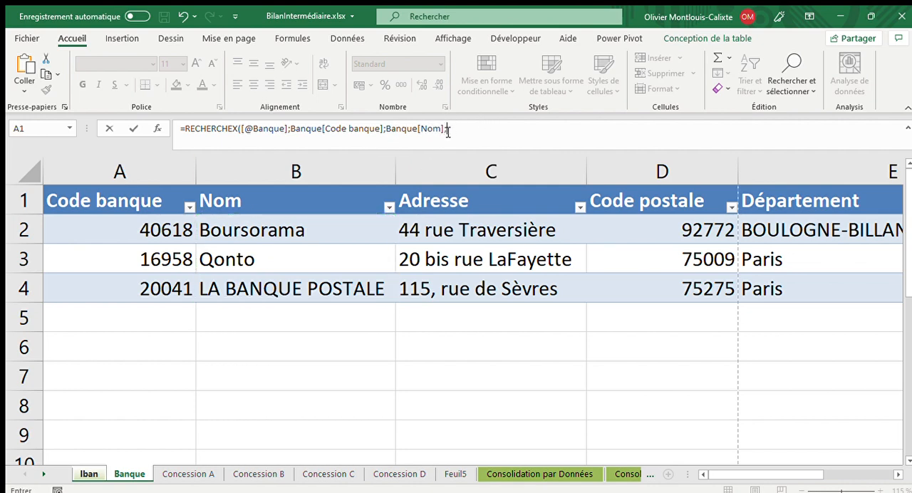
text("")
key(Return)
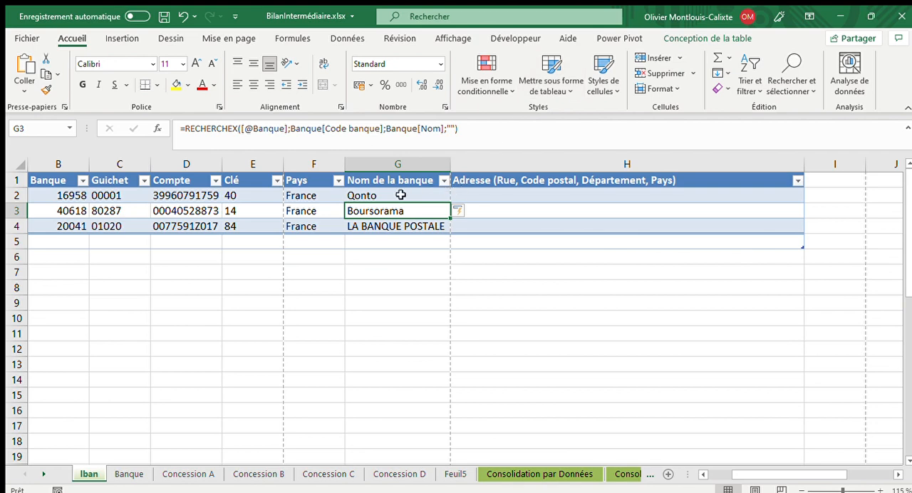
- Copy the RECHERCHEX formula text from G2 into address cell H2
click(401, 194)
click(470, 127)
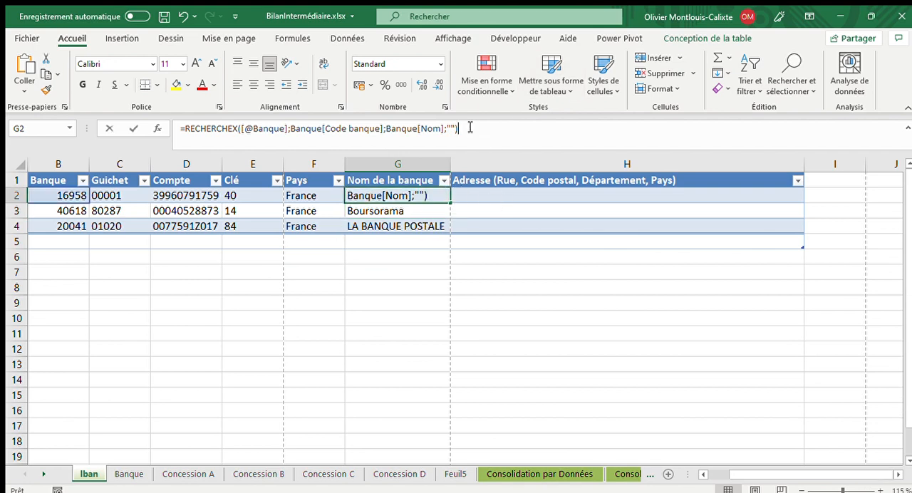
drag(471, 128, 182, 130)
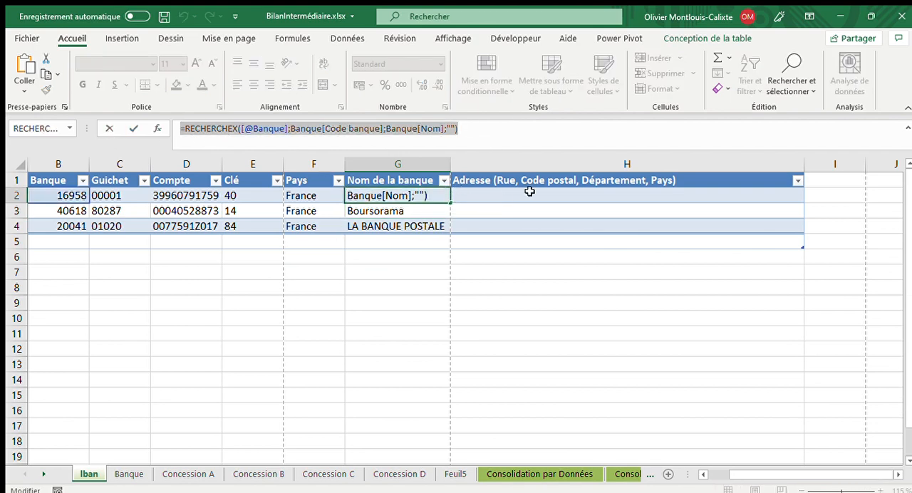
key(Escape)
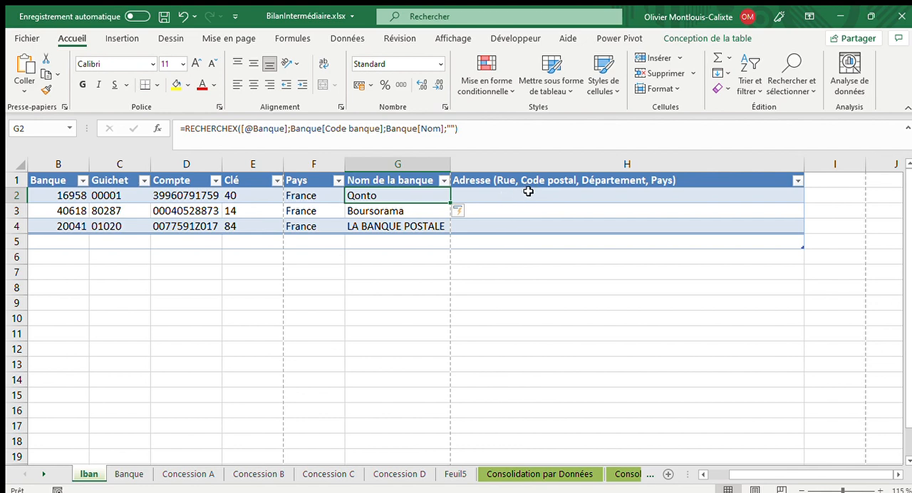
click(528, 191)
double_click(496, 196)
key(ctrl+v)
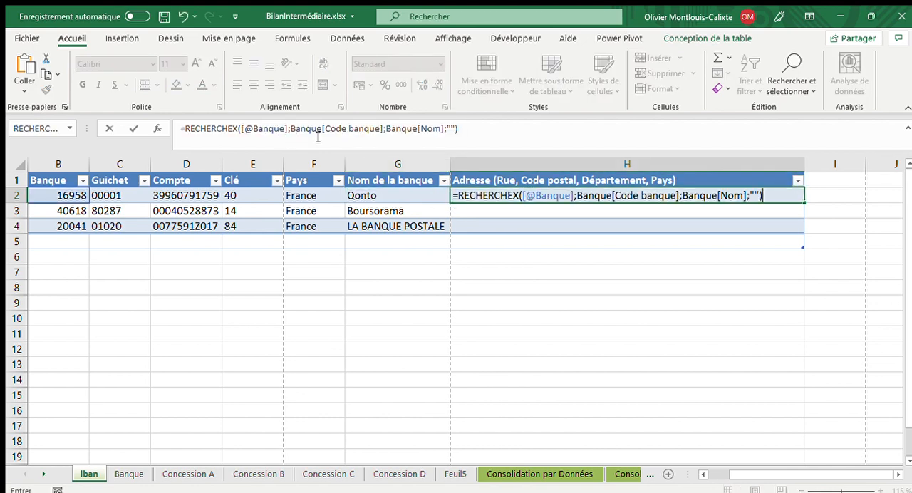
- Change the return array of the RECHERCHEX formula in H2 to Banque[Adresse]
click(333, 130)
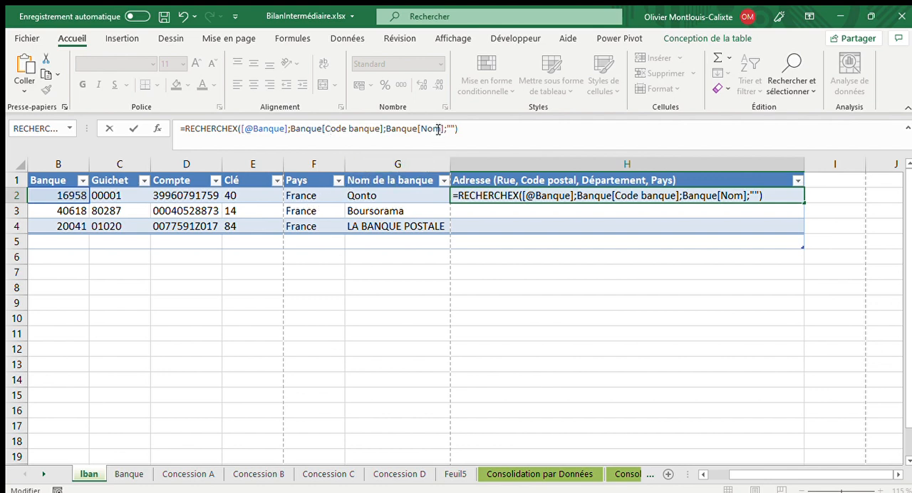
drag(443, 131, 420, 131)
key(BackSpace)
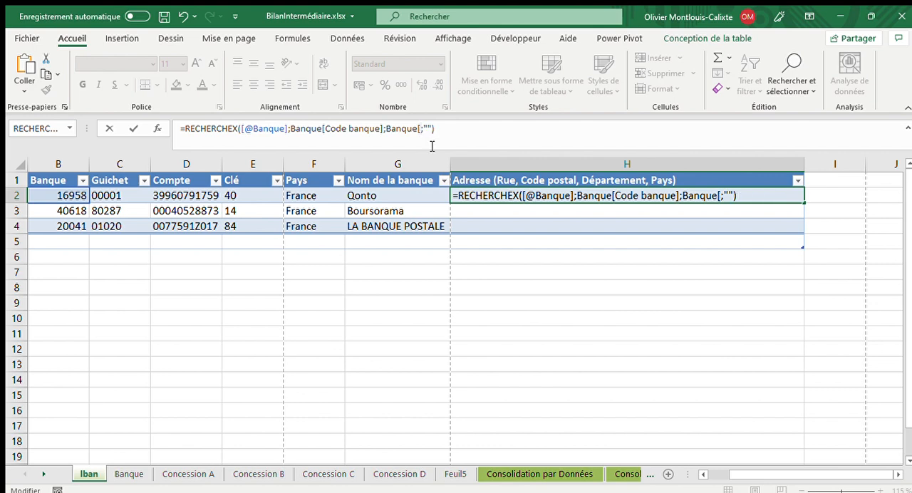
text(Adresse)
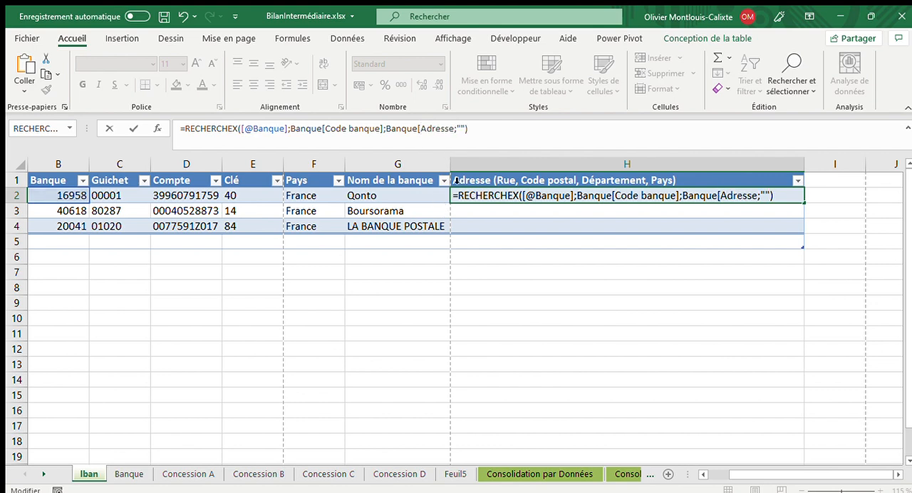
text(])
- Append a ", " separator and a second RECHERCHEX returning Banque[Code postale] to the H2 formula
click(494, 128)
text(&)
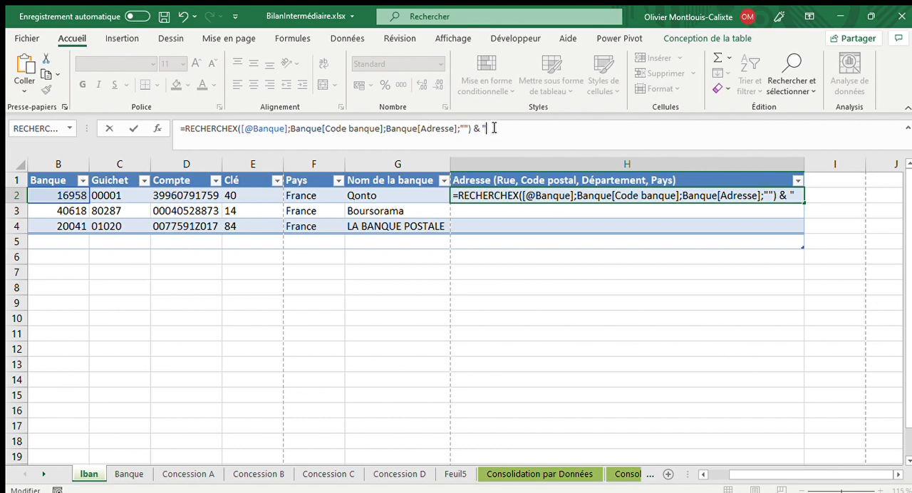
text( ",")
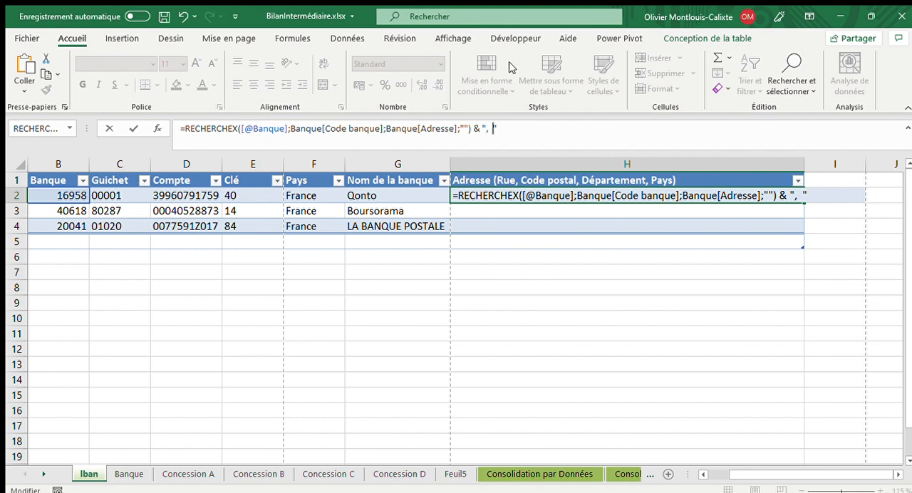
text(&)
key(ctrl+v)
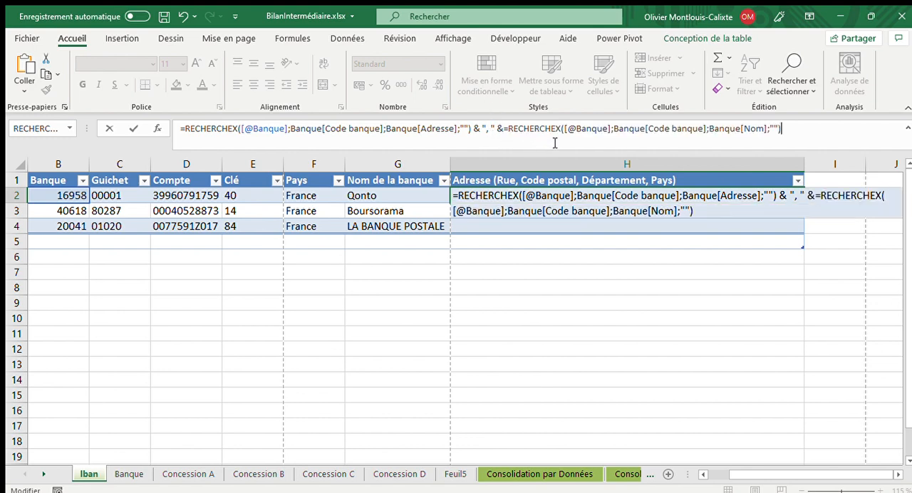
double_click(757, 129)
key(BackSpace)
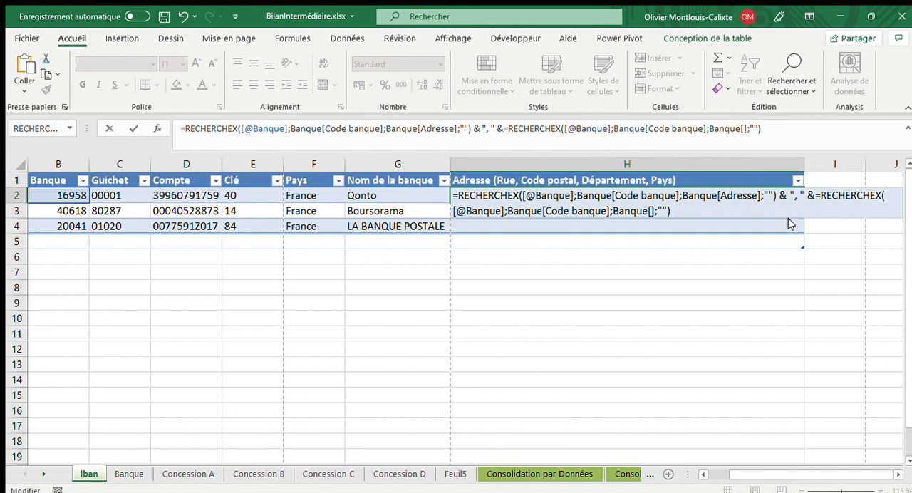
key(ctrl+v)
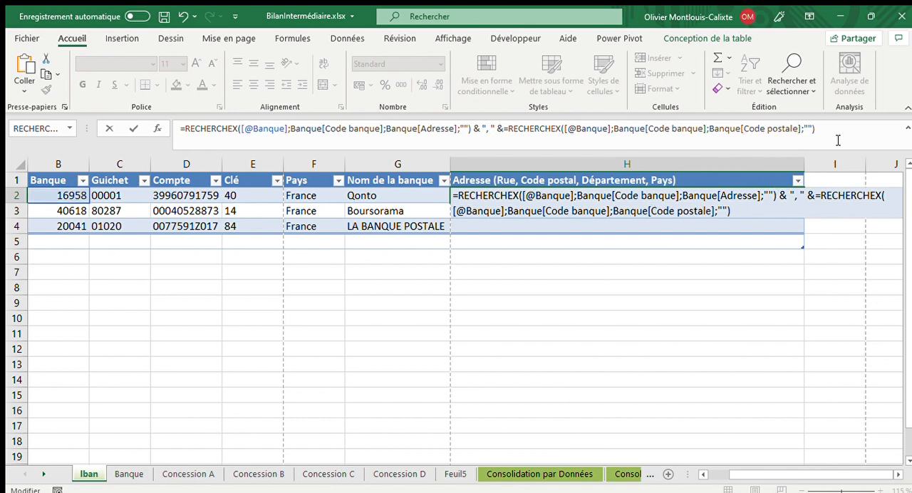
- Duplicate the separator and second RECHERCHEX at the end of the H2 formula, with Banque[Département] as the return array
drag(834, 128, 476, 128)
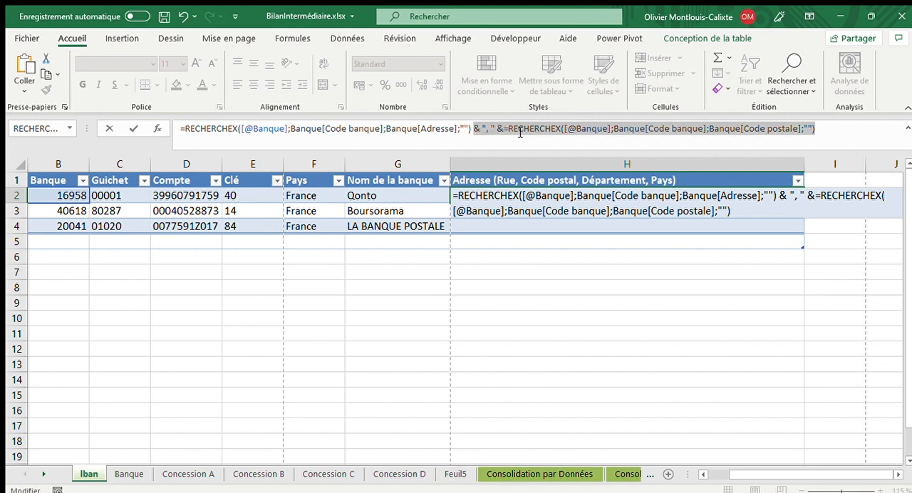
key(ctrl+c)
click(822, 132)
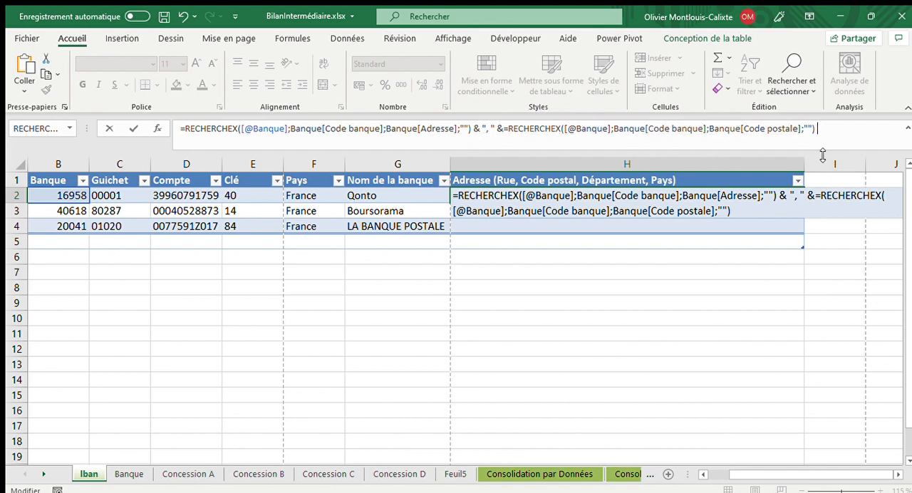
key(ctrl+v)
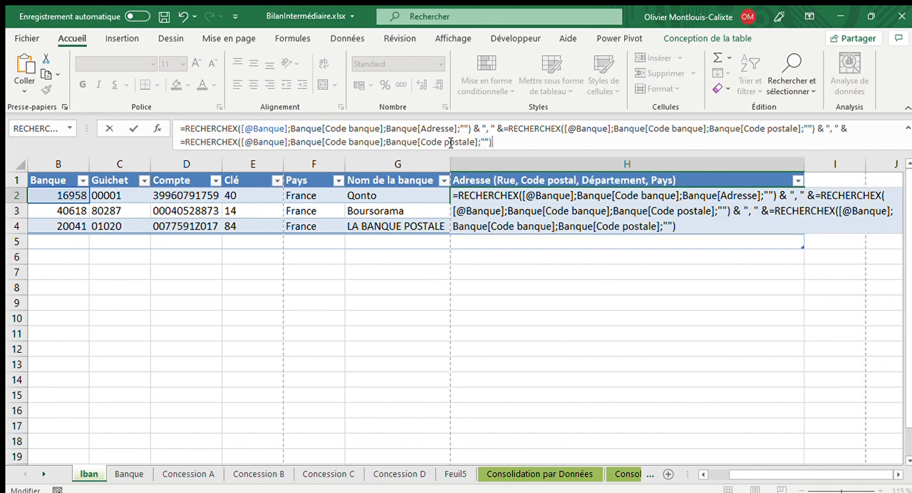
drag(476, 142, 421, 142)
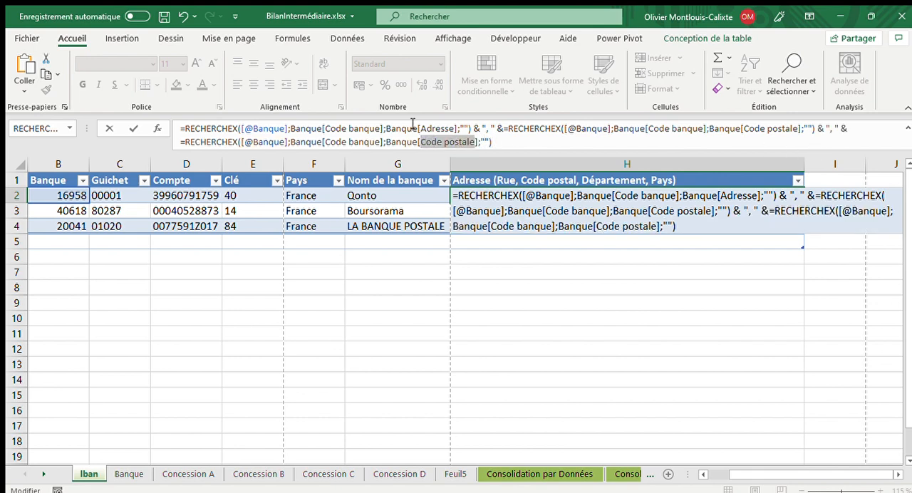
key(BackSpace)
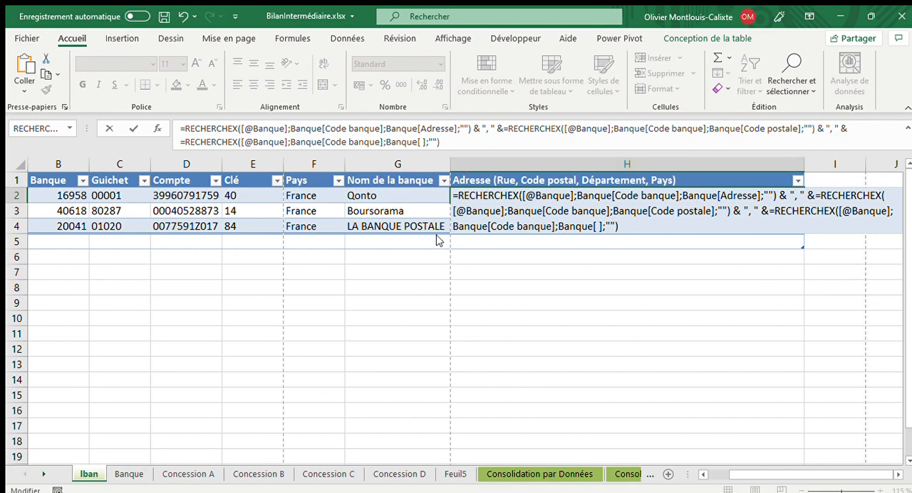
key(ctrl+v)
click(424, 152)
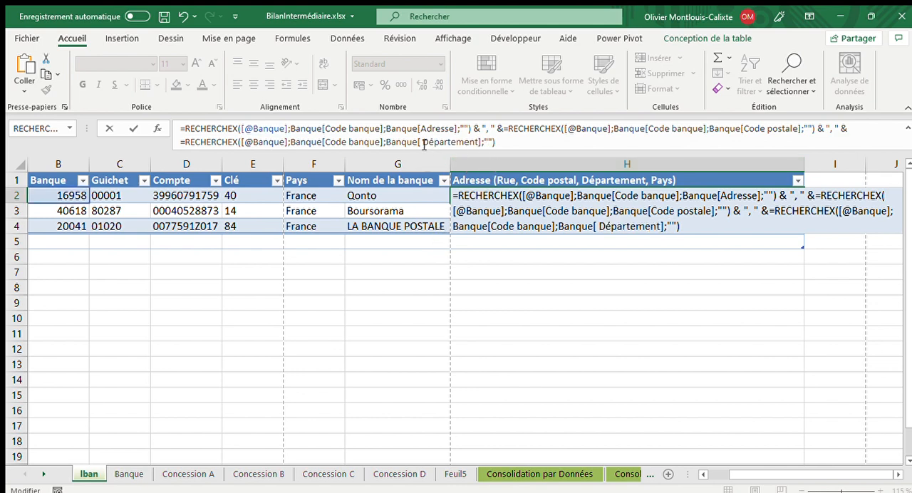
key(BackSpace)
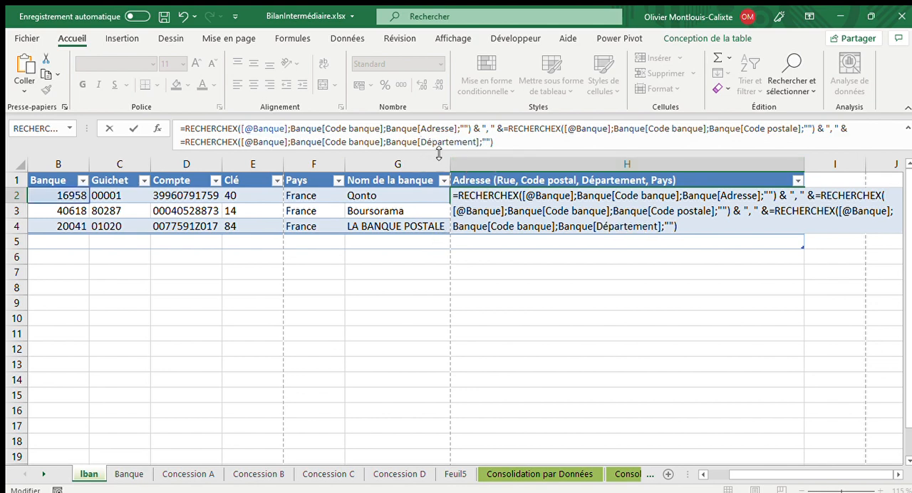
- Append another ", " separator and a fourth RECHERCHEX returning Banque[Pays] to the H2 formula
click(510, 143)
key(ctrl+v)
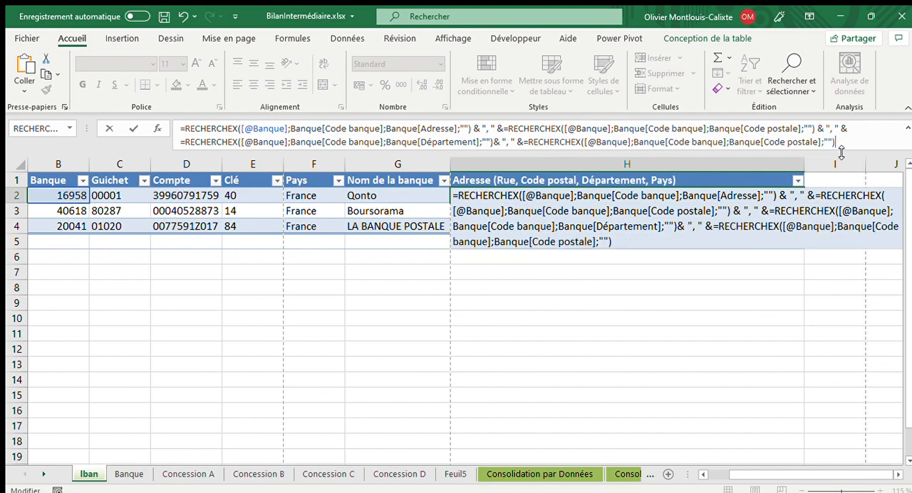
drag(820, 142, 765, 142)
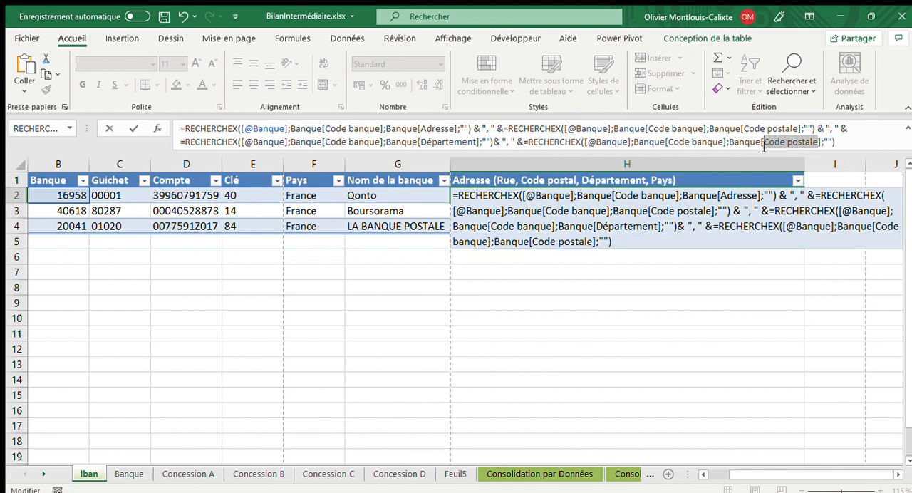
text(Pays)
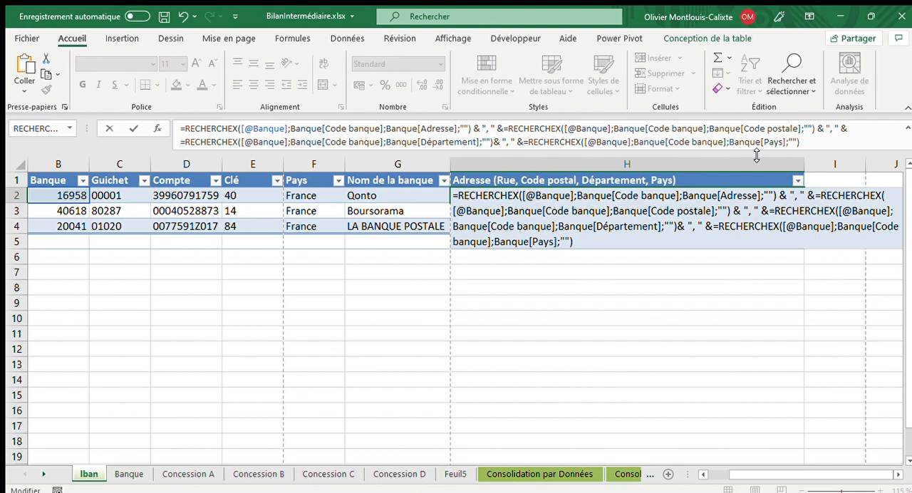
click(831, 143)
click(436, 327)
- Remove the extra equals signs before the second, third and fourth RECHERCHEX in the H2 formula and validate it
click(508, 129)
key(BackSpace)
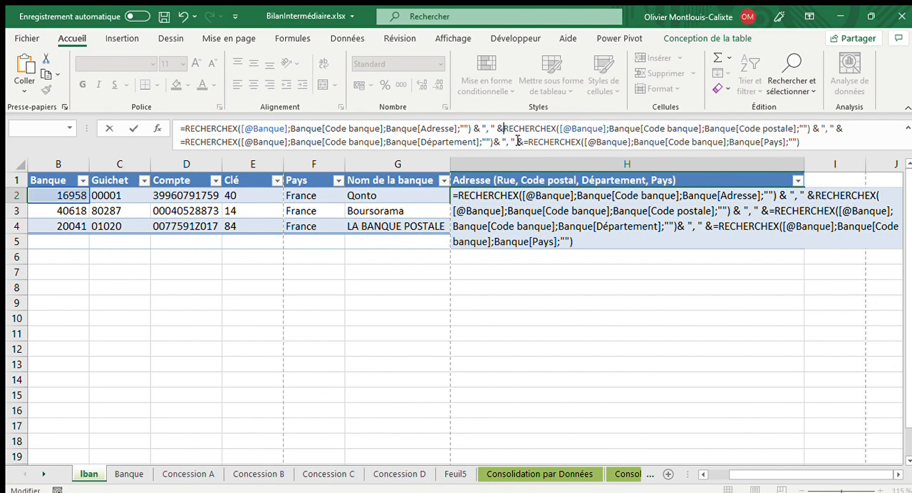
click(529, 142)
key(BackSpace)
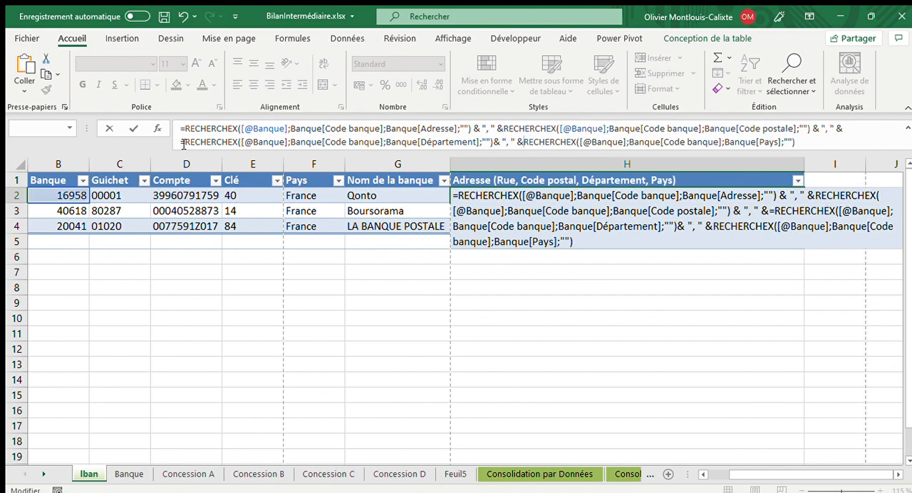
click(184, 143)
key(BackSpace)
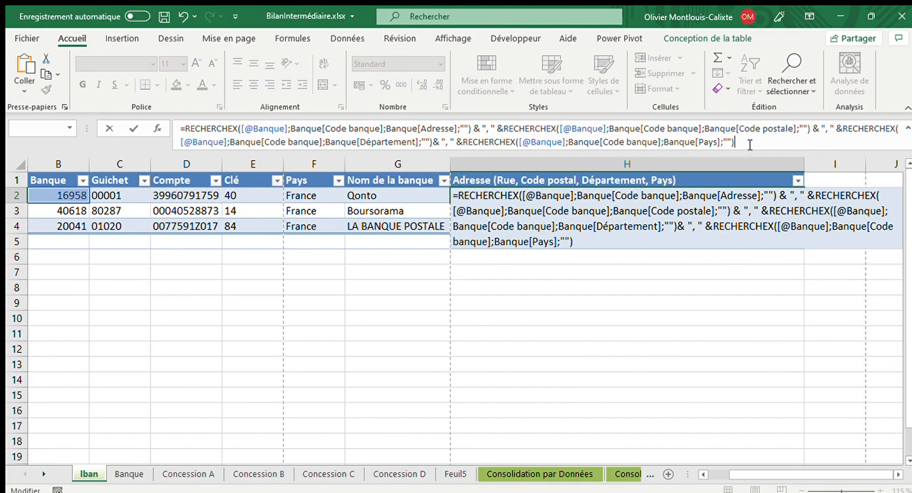
key(Return)
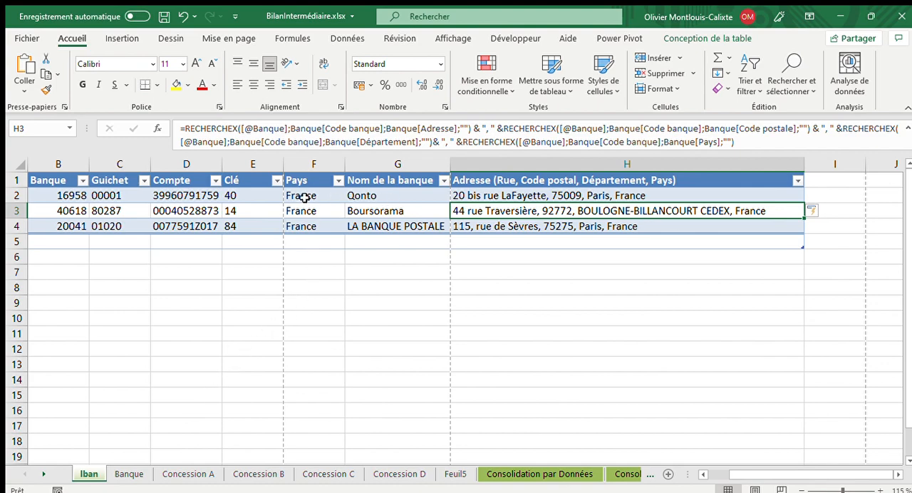
- Select country cell F2 to examine its SI formula
click(303, 197)
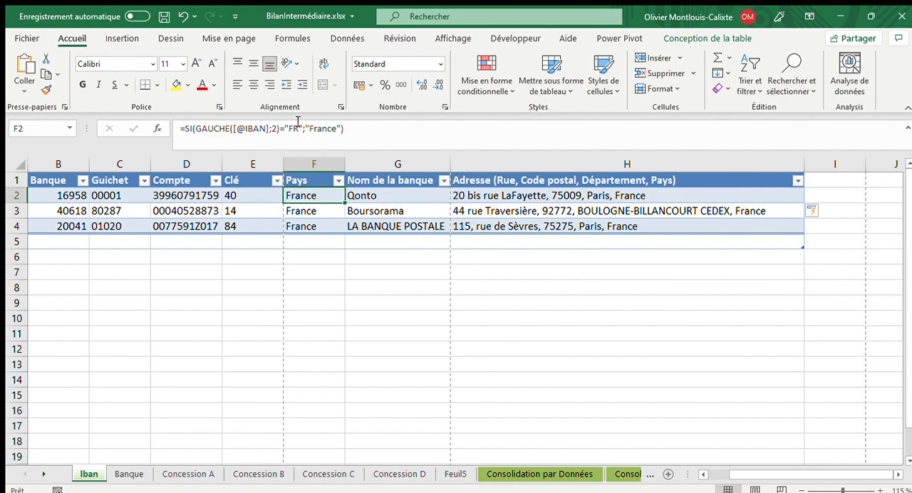